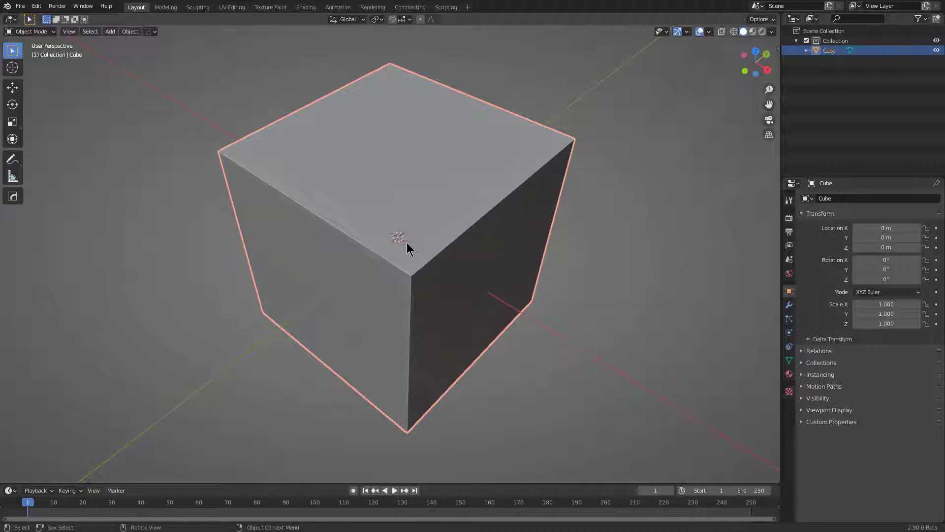
Bevel the top front-left edge of the cube into a wide, rounded multi-segment edge
key("Tab")
left_click(361, 246)
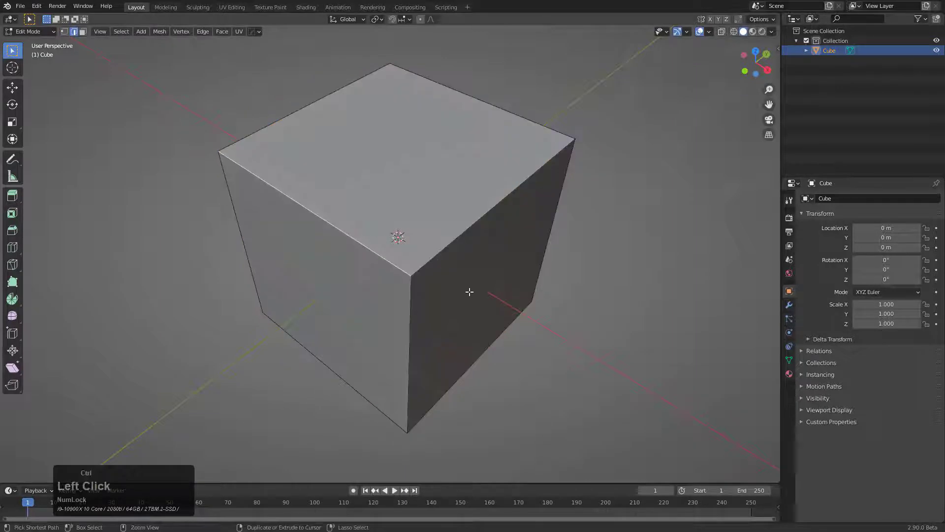
key("ctrl+b")
scroll(500, 298, "up", 5)
left_click(541, 294)
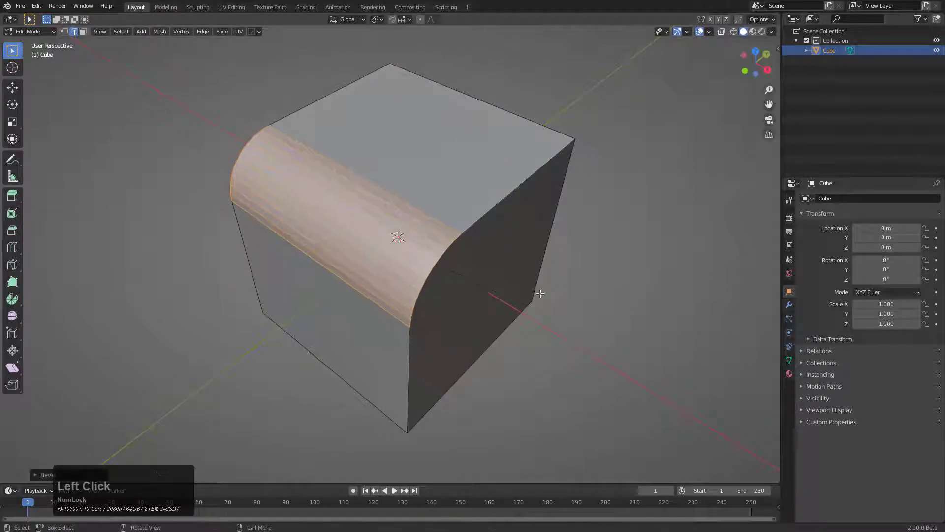
Extract the edge path running along the cube's rounded side profile as a thick curve tube
left_click(476, 221)
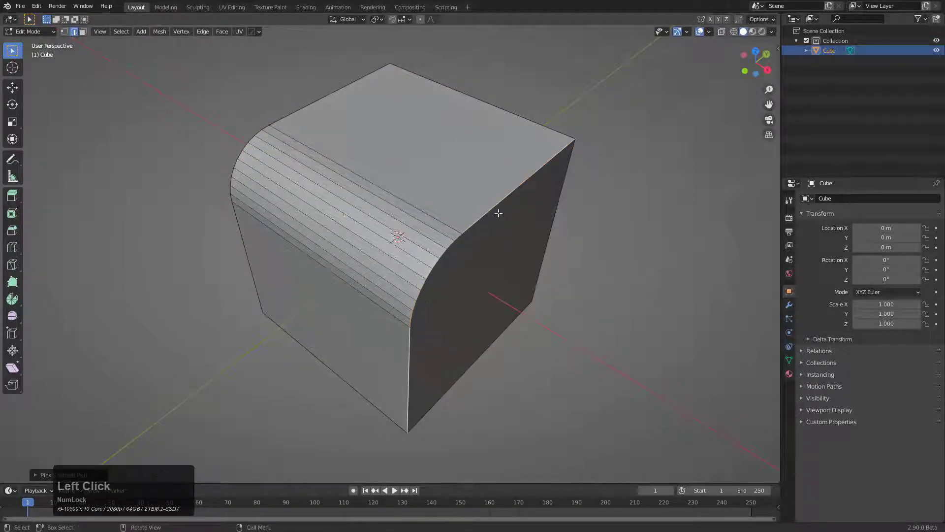
key("q")
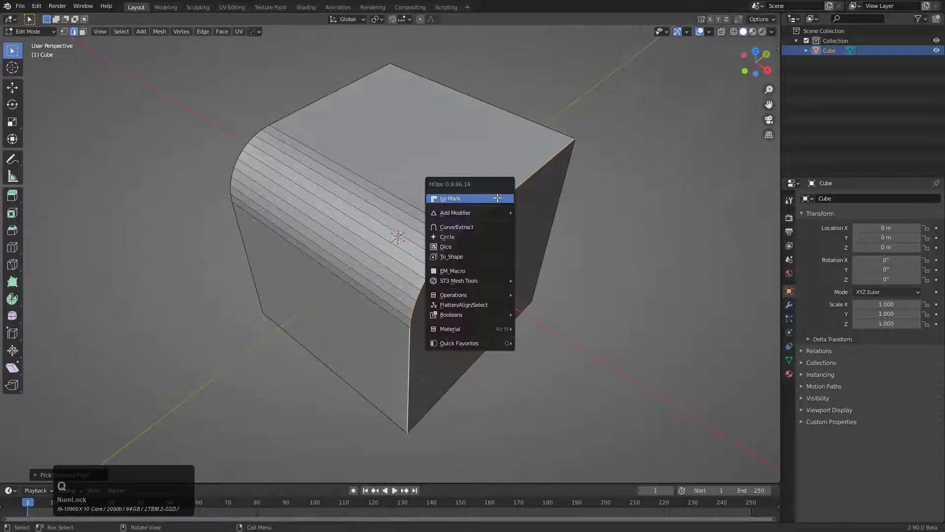
left_click(485, 229)
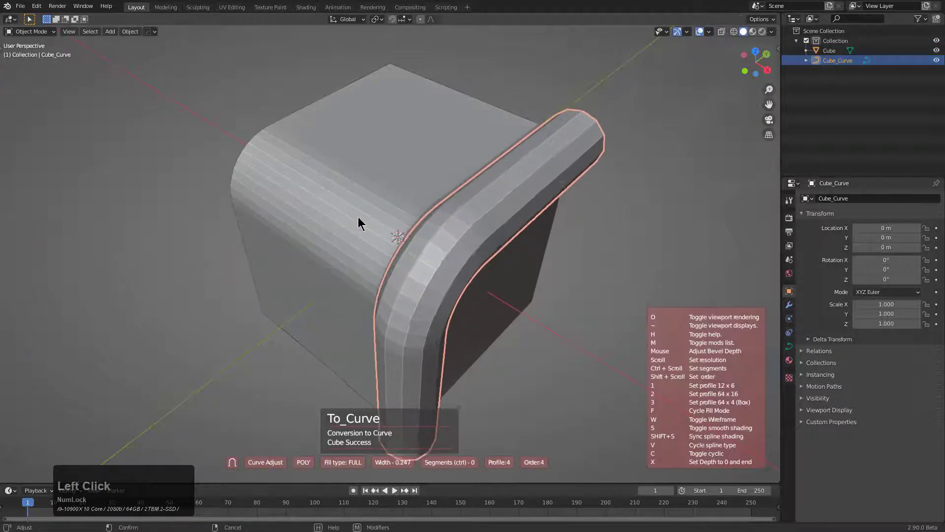
left_click(398, 222)
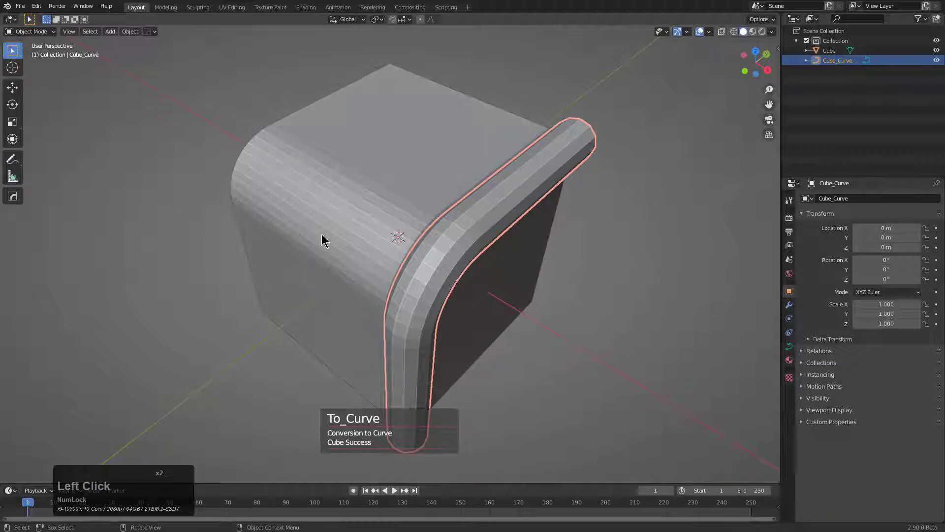
Extract all edges of the whole rounded cube as a thin curve frame with HOps Curve/Extract
left_click(335, 209)
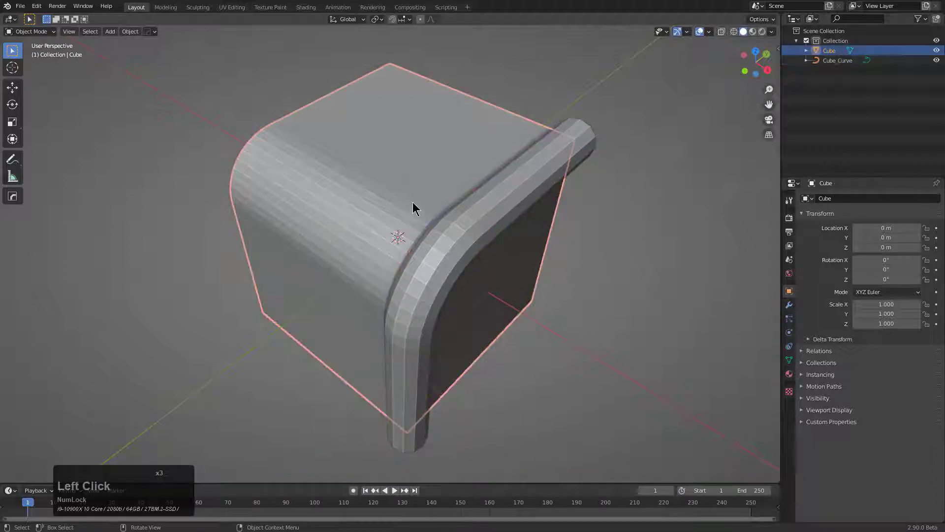
key("q")
mouse_move(473, 241)
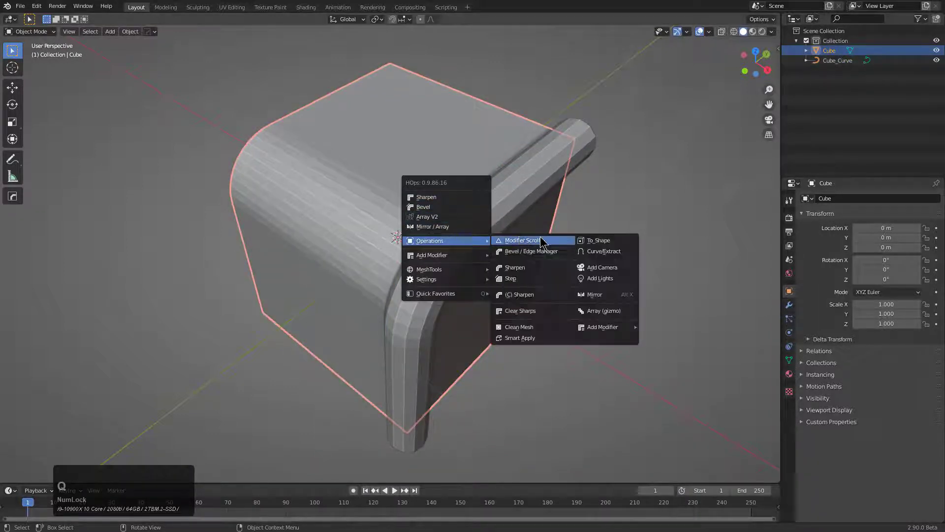
left_click(605, 252)
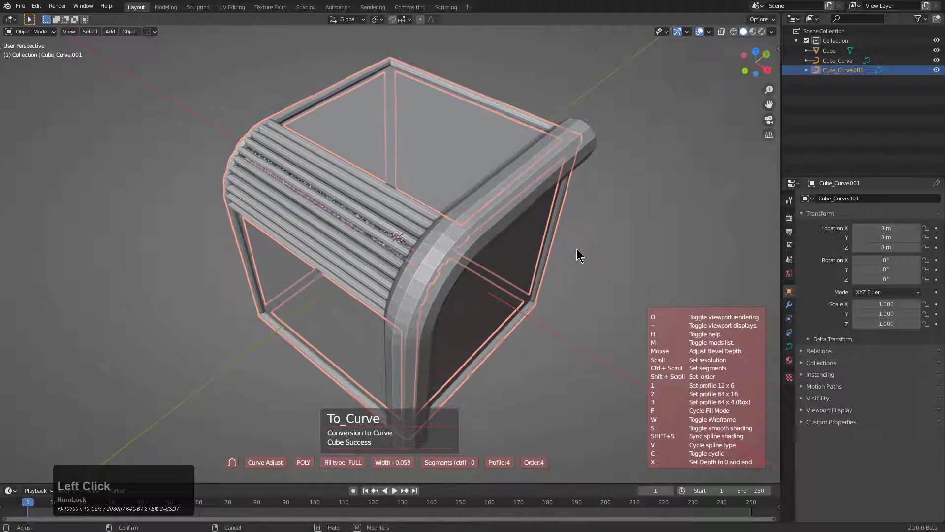
left_click(587, 254)
Inspect the curve frame around the cube and delete it
middle_click_drag(586, 253, 581, 223)
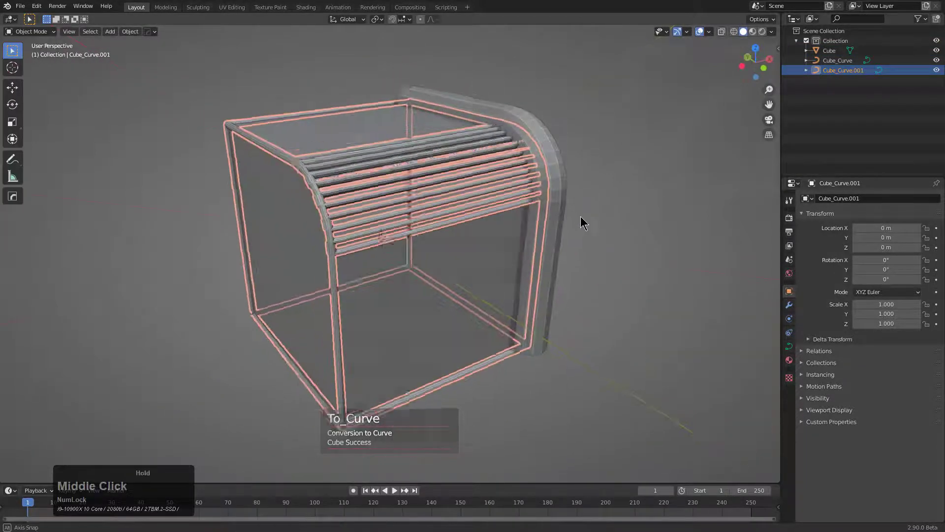
scroll(382, 200, "up", 3)
middle_click_drag(384, 202, 408, 216)
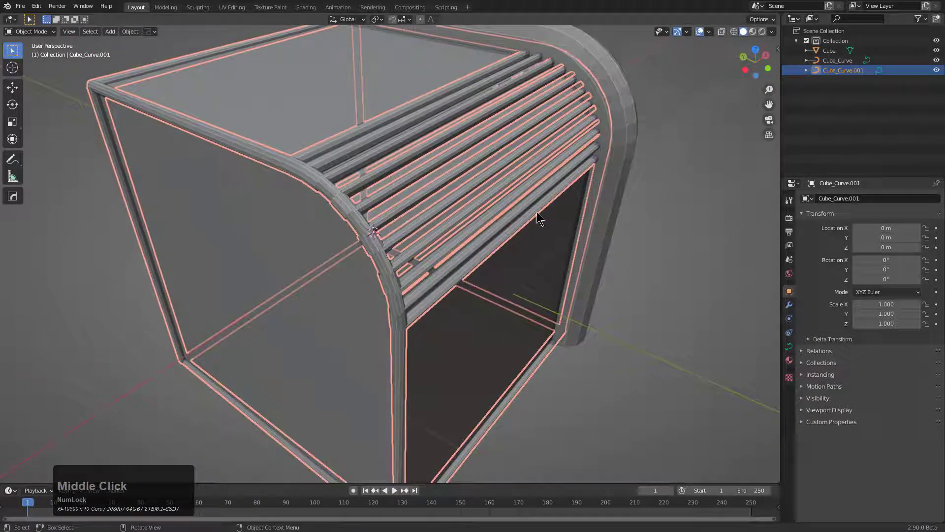
scroll(434, 251, "down", 4)
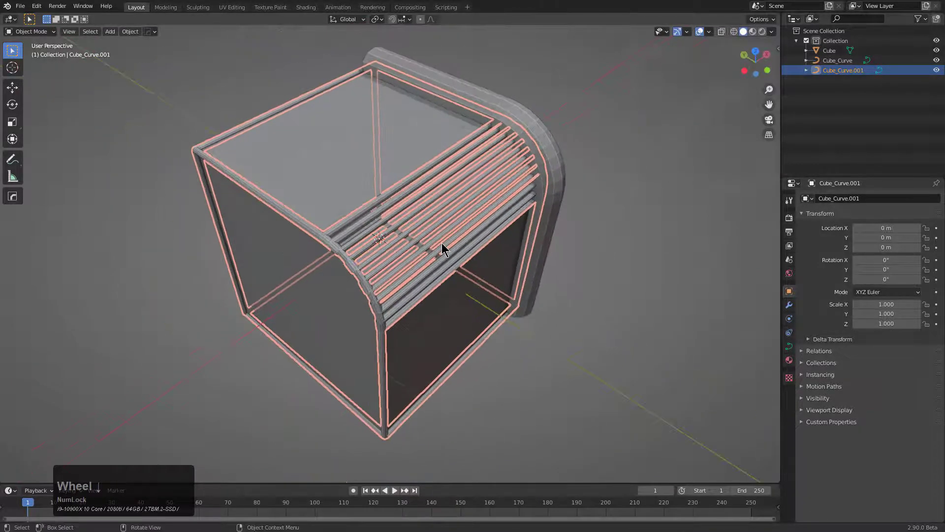
scroll(441, 242, "up", 3)
key("x")
left_click(441, 241)
scroll(421, 244, "down", 2)
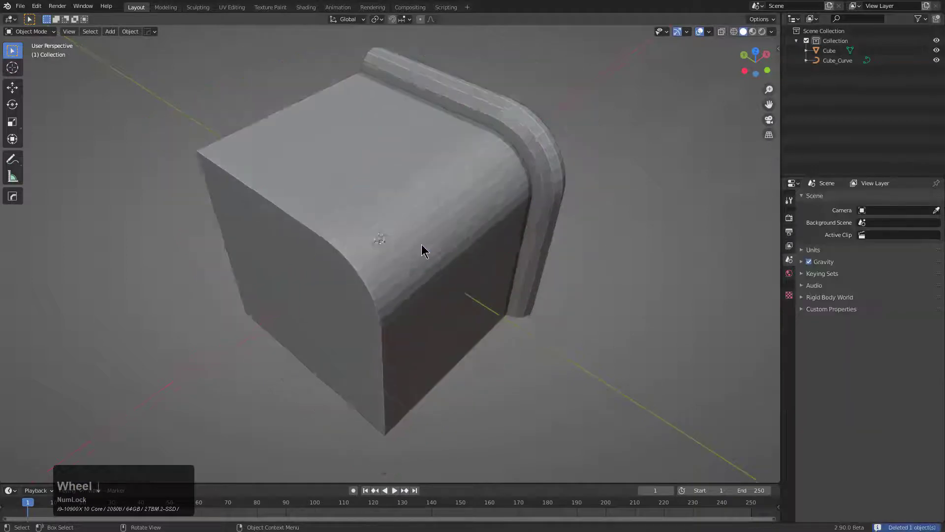
Delete all remaining objects in the scene
key("a")
key("x")
left_click(458, 231)
Add a plane mesh and round its corners with a multi-segment HOps 2D bevel
key("shift+a")
mouse_move(443, 229)
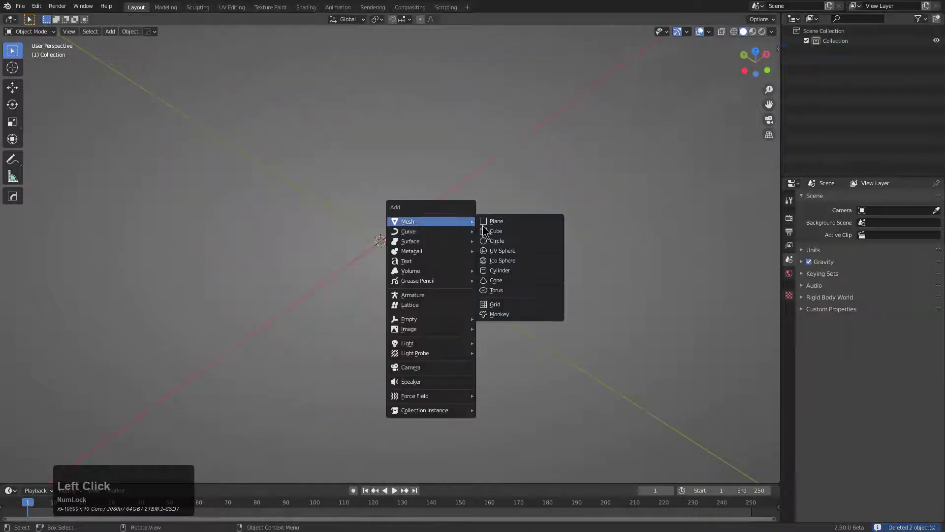
left_click(492, 217)
key("q")
left_click(446, 186)
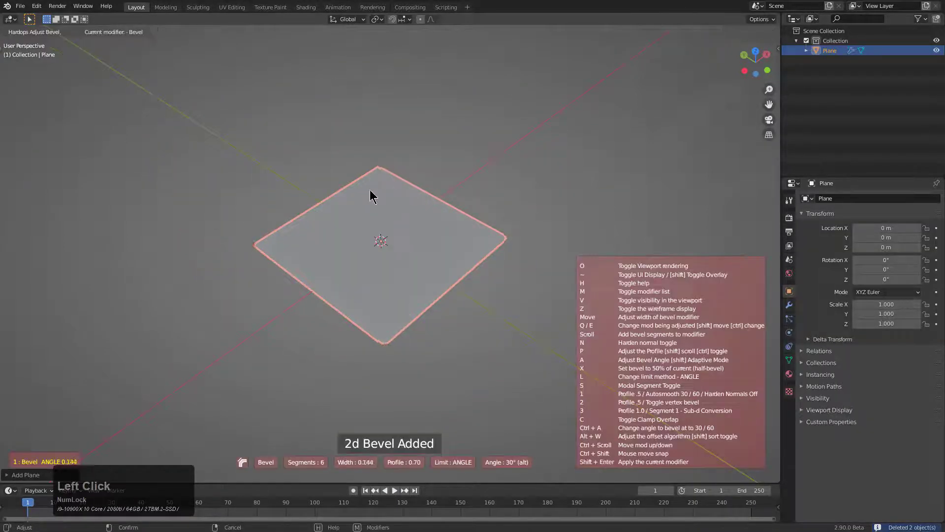
scroll(248, 199, "up", 4)
left_click(251, 199)
Extract the plane's rounded outline as a smooth-shaded curve tube, and delete that tube
key("q")
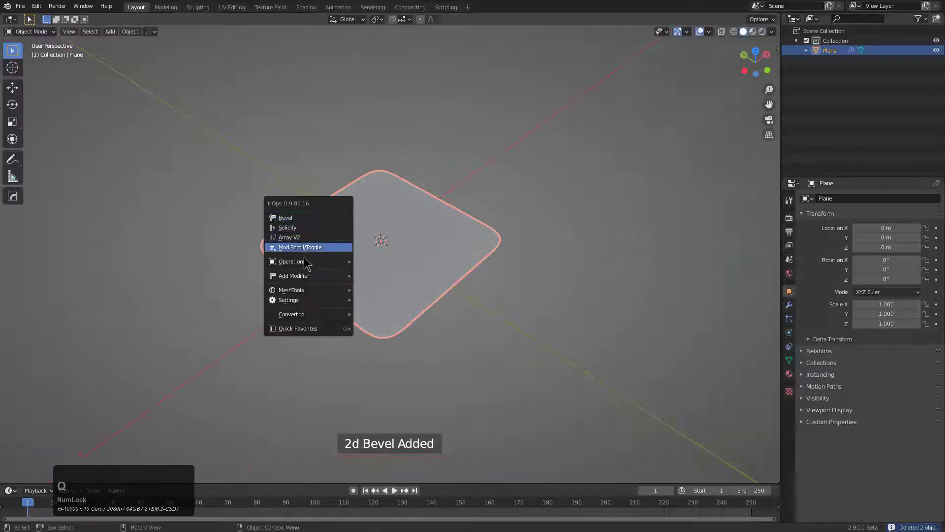
mouse_move(301, 261)
left_click(467, 271)
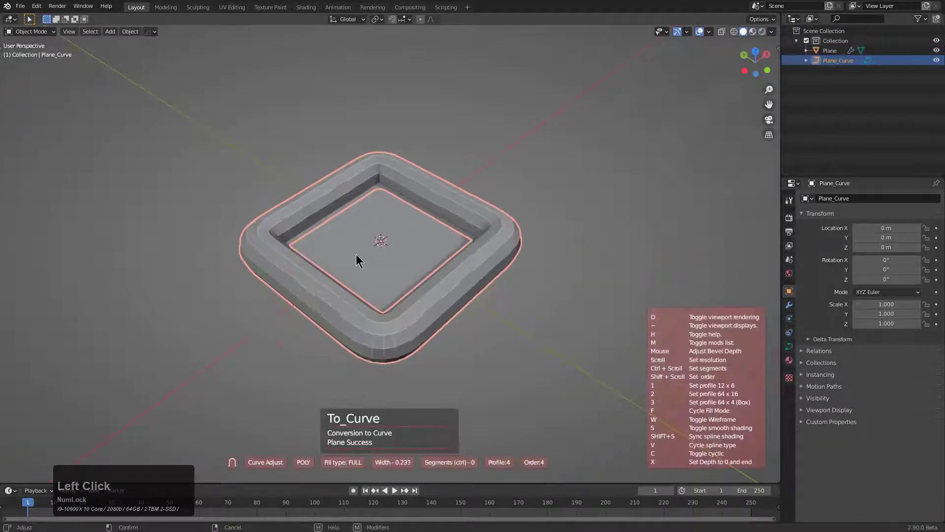
key("s")
middle_click_drag(367, 258, 392, 264)
key("x")
left_click(397, 255)
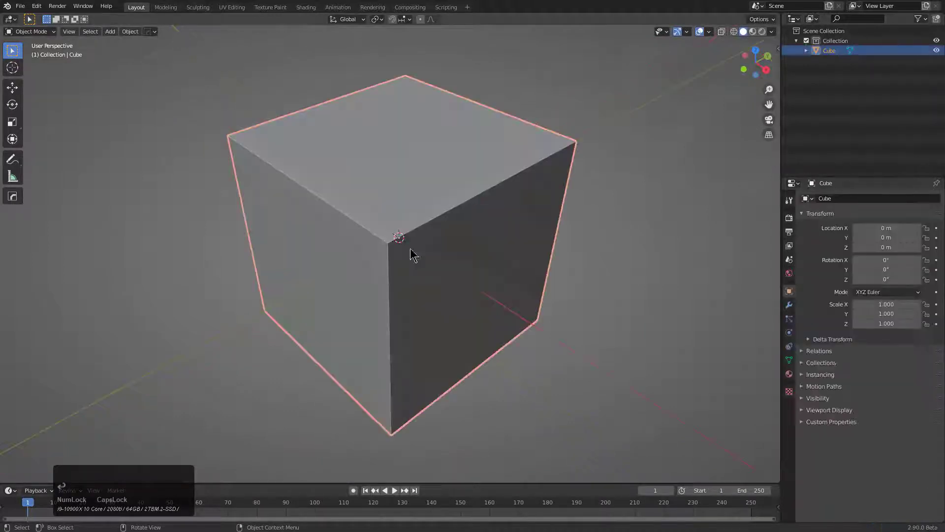
Add a cube on the large cube's front face and scale it to a slab about 0.49 in X and Z and 0.08 in Y
middle_click_drag(411, 253, 409, 239)
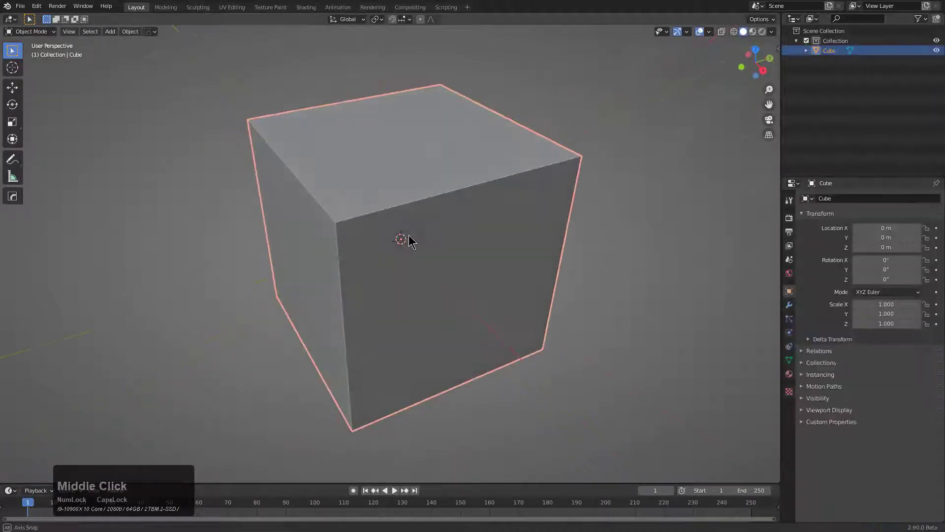
key("shift+a")
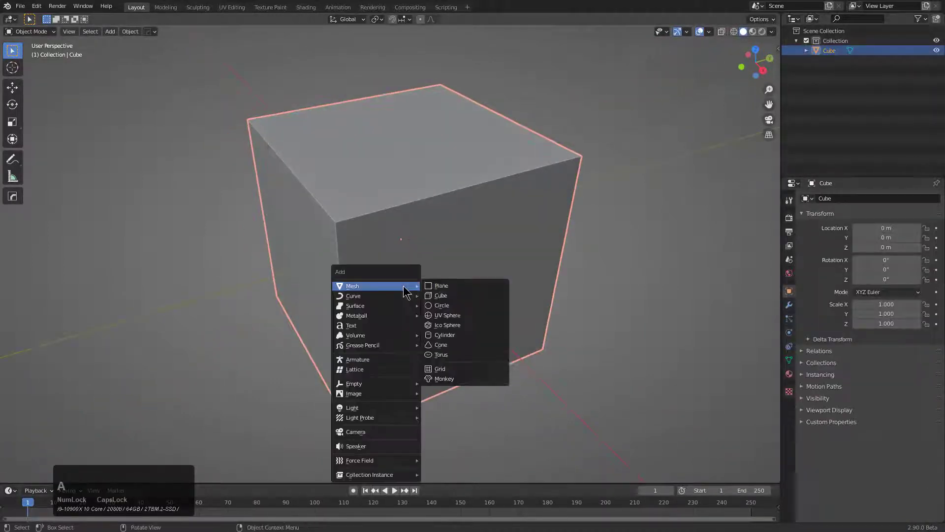
left_click(448, 296)
key("s")
key("x")
key("y")
left_click(430, 290)
key("s")
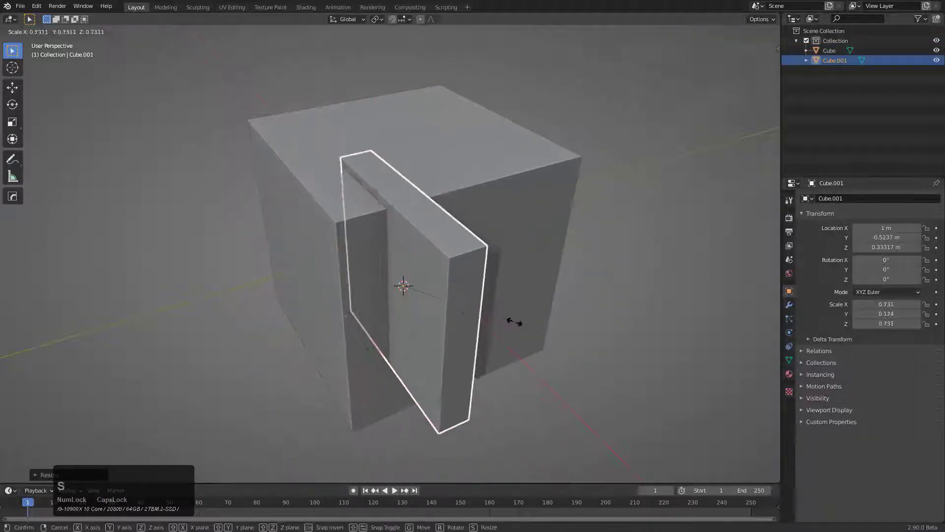
left_click(483, 287)
Cut the thin slab out of the large cube with a HOps boolean difference
left_click(494, 261, "shift")
key("q")
left_click(495, 197)
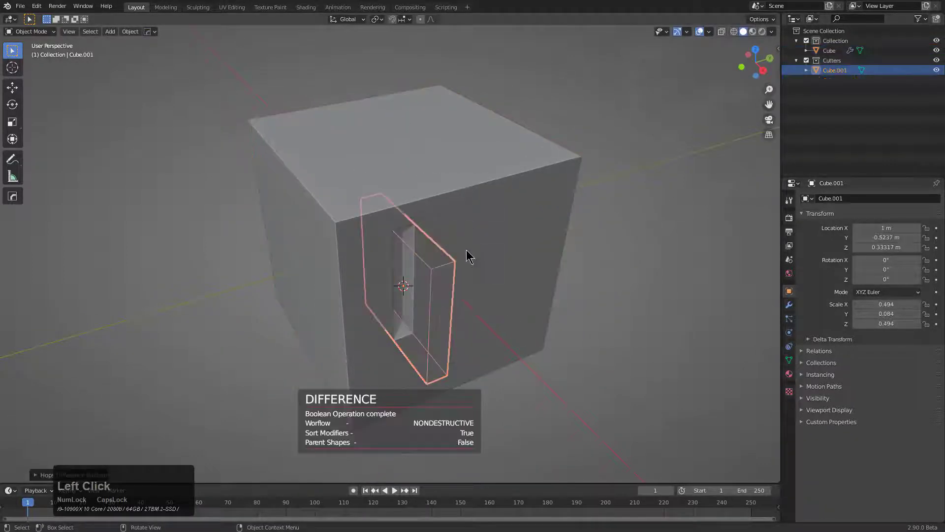
Create a To_Shape plane from the cutter, with its axis set so it lies on the cutter's Y-facing side
middle_click_drag(466, 250, 448, 240)
key("q")
key("g")
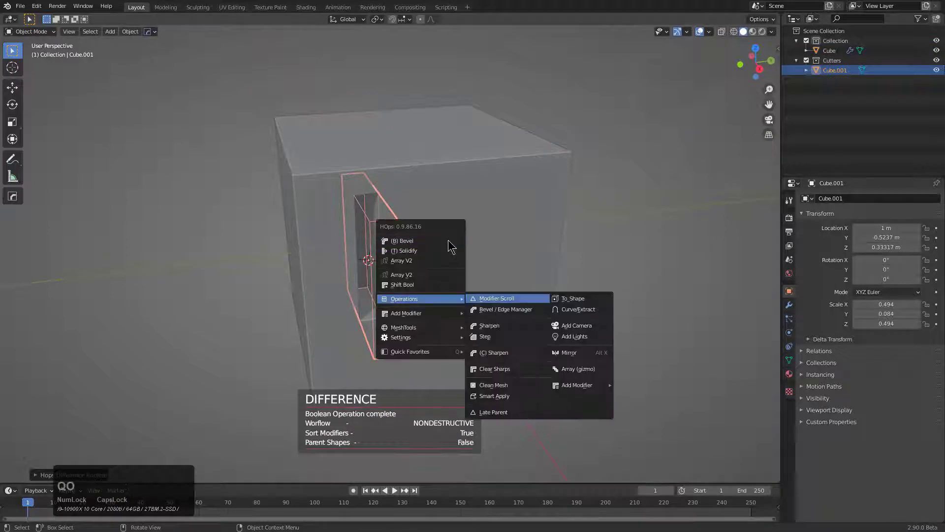
key("t")
key("F9")
left_click(498, 254)
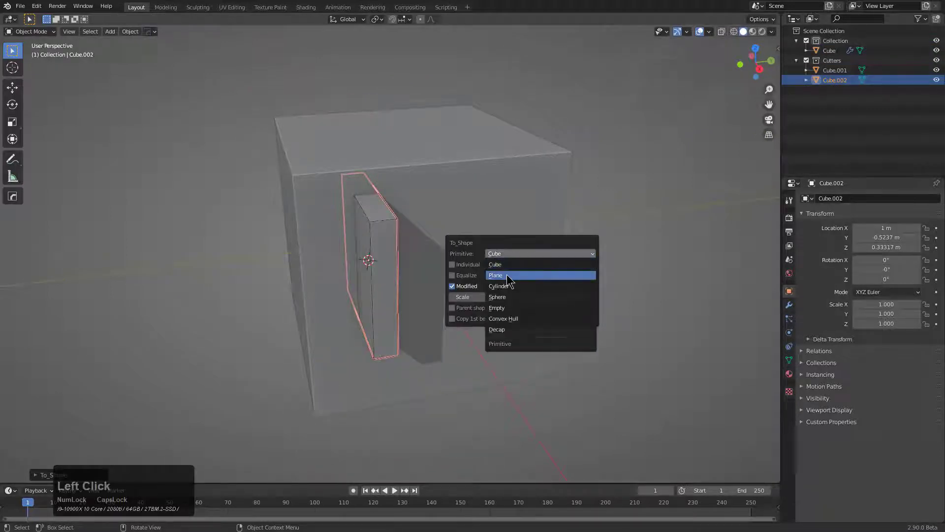
left_click(509, 275)
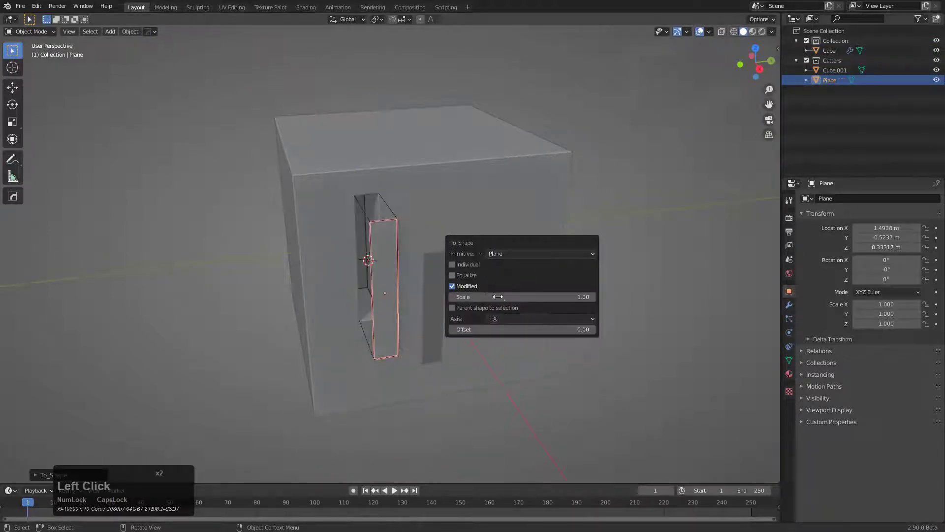
scroll(508, 318, "down", 2, "ctrl")
scroll(507, 318, "up", 1, "ctrl")
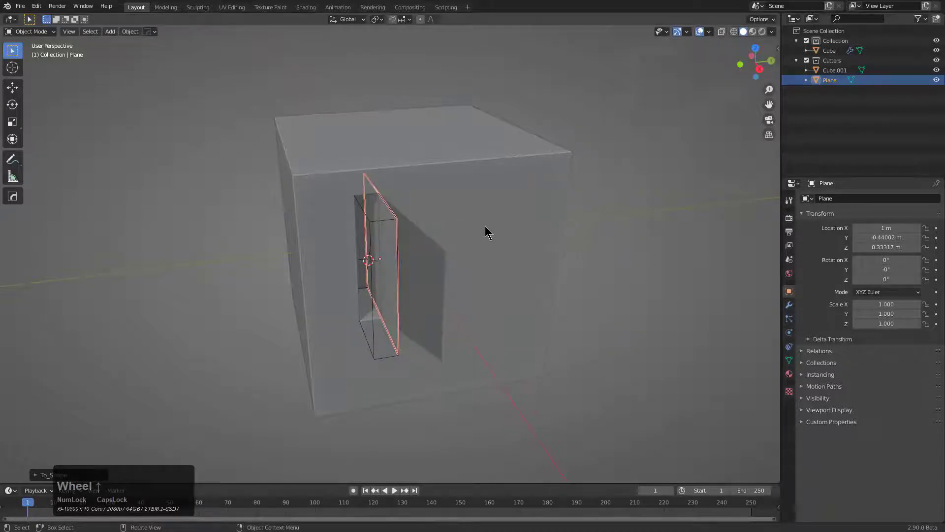
Move the plane along Y to about -0.53 m, near the middle of the slot
scroll(485, 226, "up", 2)
key("g")
key("x")
key("y")
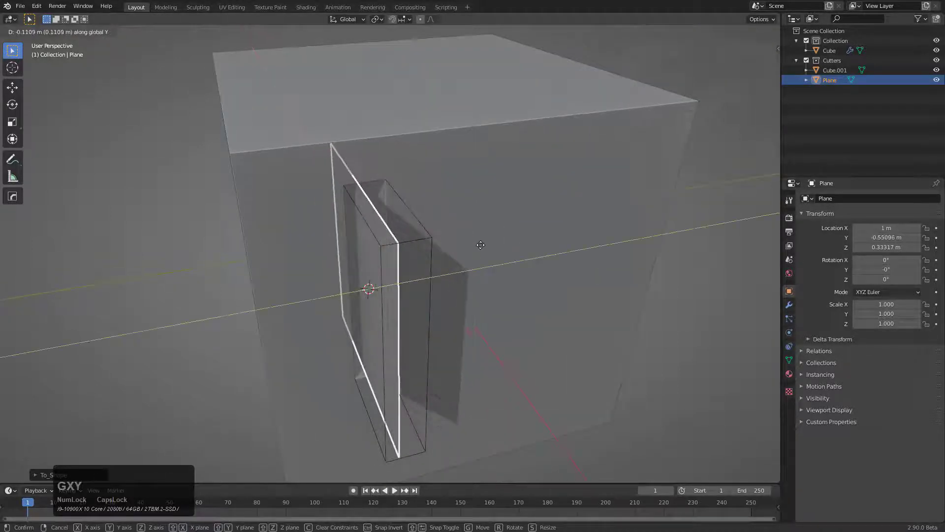
left_click(475, 239)
Round the corners of the plane in the slot with a HOps bevel
key("q")
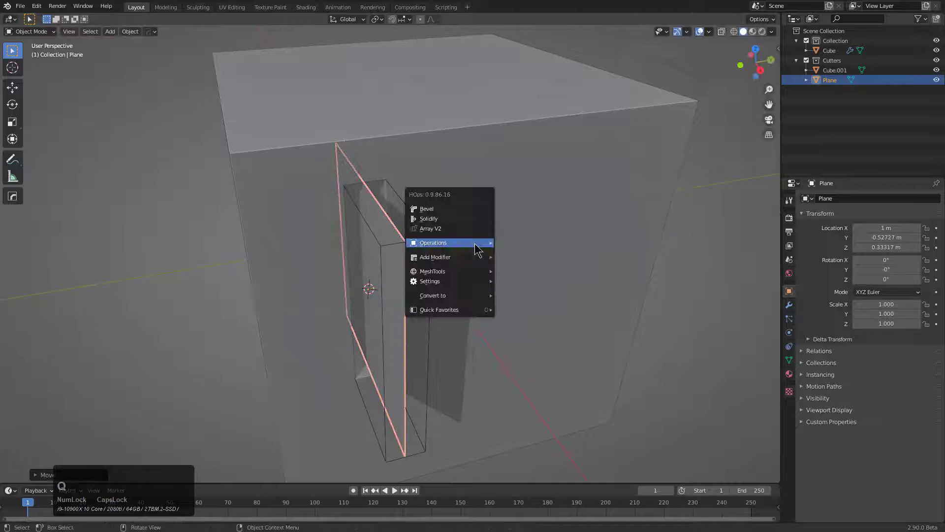
left_click(465, 209)
left_click(367, 215)
Try to convert the rounded plane itself into a thick, smooth-shaded curve tube
middle_click_drag(375, 217, 438, 238)
key("q")
mouse_move(475, 277)
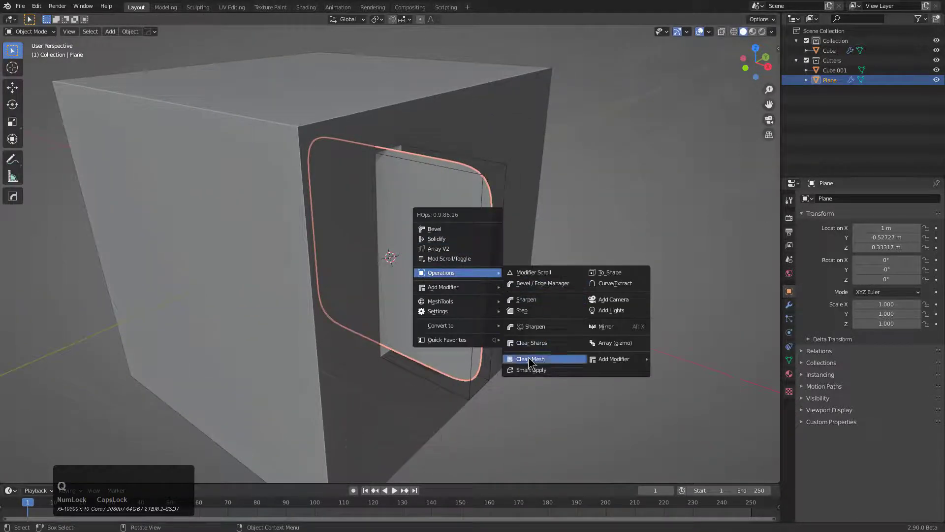
left_click(552, 372)
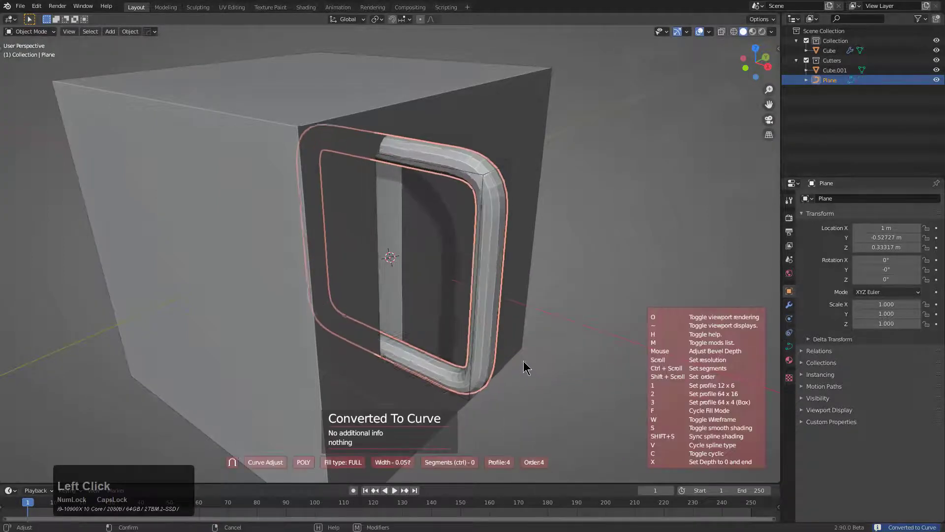
key("s")
left_click(520, 353)
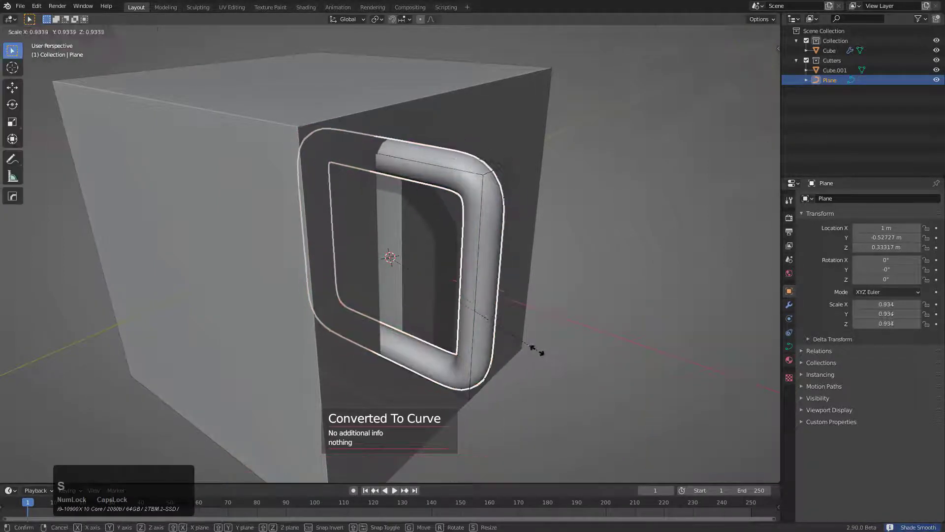
Undo the plane's curve conversion and its thickness and shading adjustments
key("ctrl+z")
key("ctrl+z")
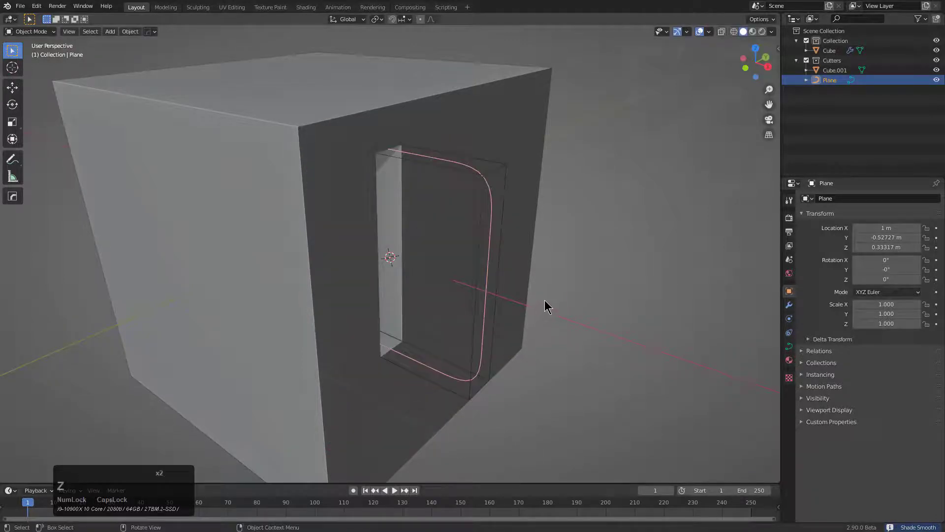
key("q")
key("ctrl+z")
Extract the rounded plane's outline as a separate thick curve with HOps Curve/Extract, forming a handle in the slot
key("q")
mouse_move(522, 237)
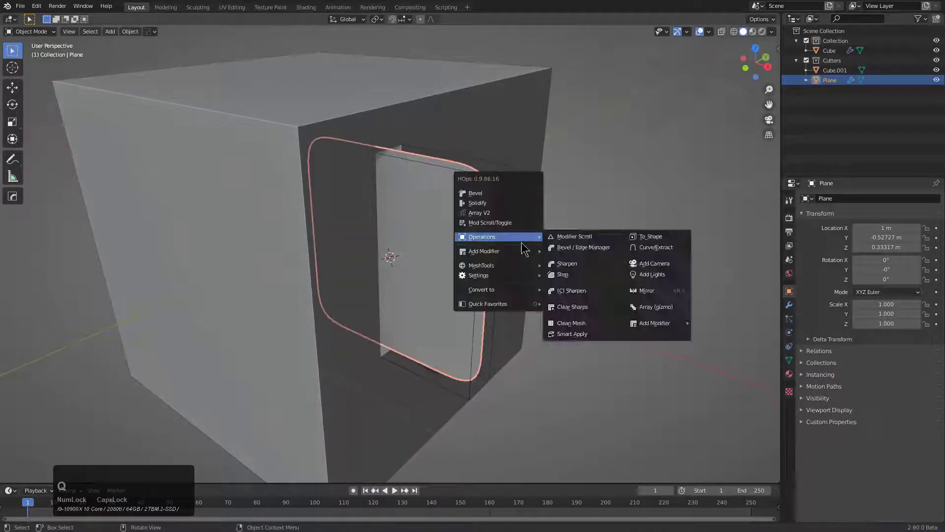
left_click(656, 247)
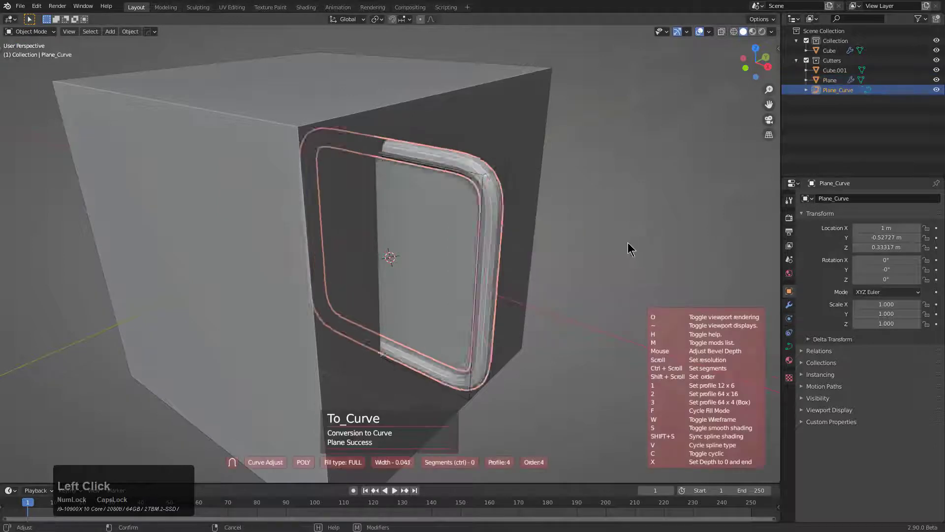
left_click(607, 240)
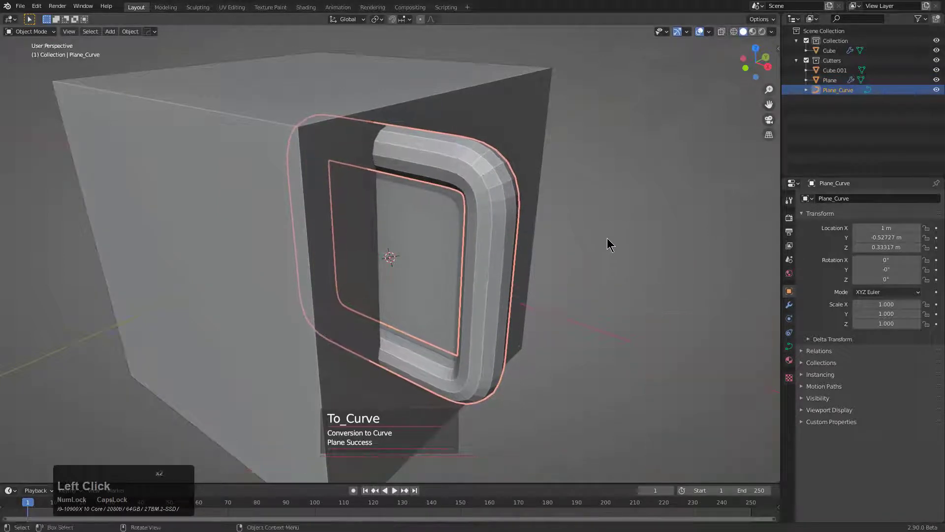
Delete the rounded plane that served as the source for the handle curve
left_click(514, 258)
key("x")
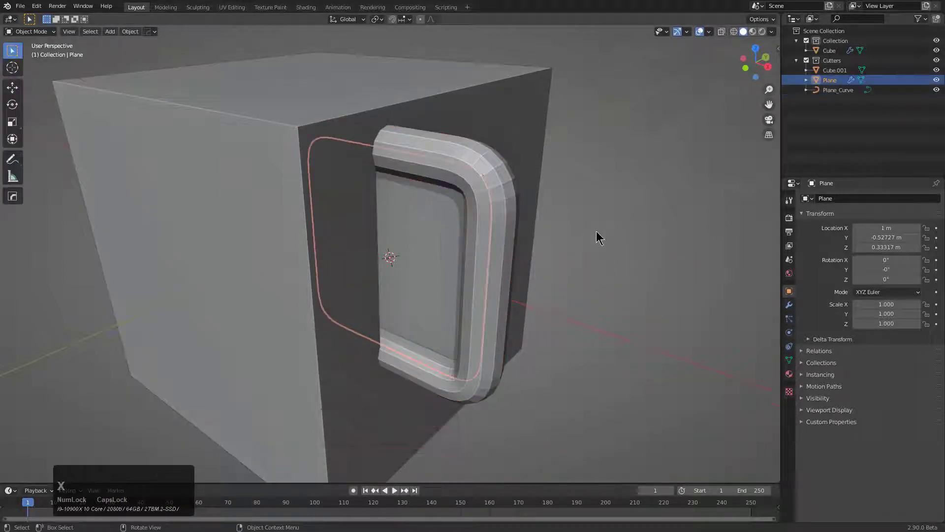
left_click(517, 239)
Scale the handle curve to about 0.85 and move it about 0.27 m along negative X into the slot
left_click(485, 217)
key("s")
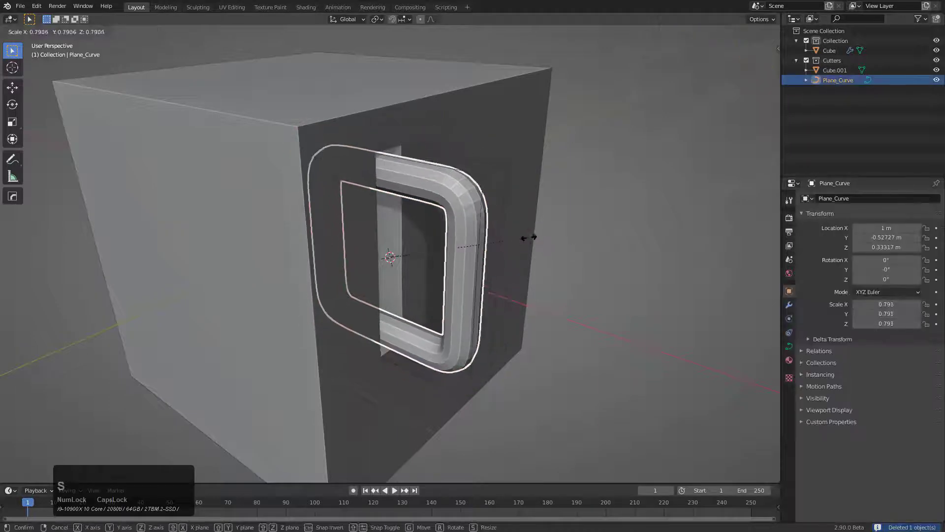
left_click(529, 237)
key("g")
key("y")
key("x")
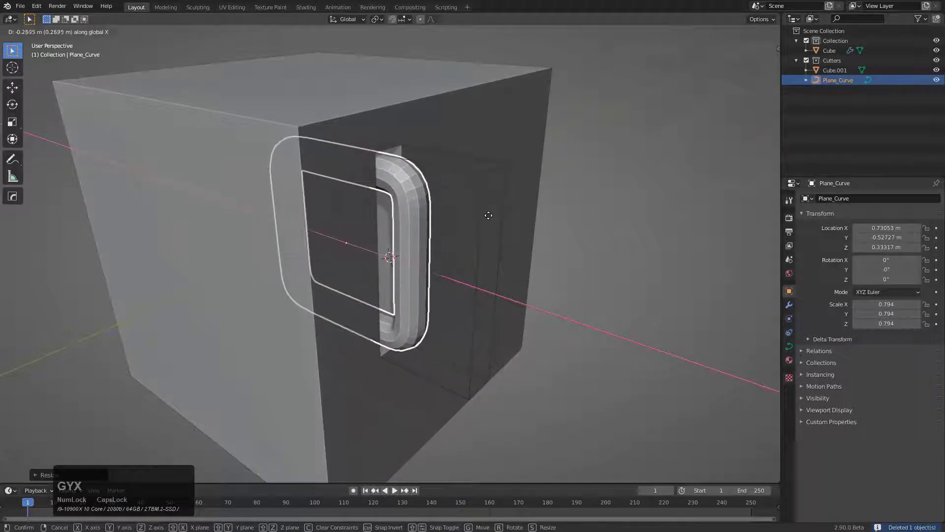
left_click(489, 215)
key("s")
left_click(498, 217)
Adjust the handle curve's thickness and give it smooth shading with the HOps curve adjustment
key("q")
left_click(500, 218)
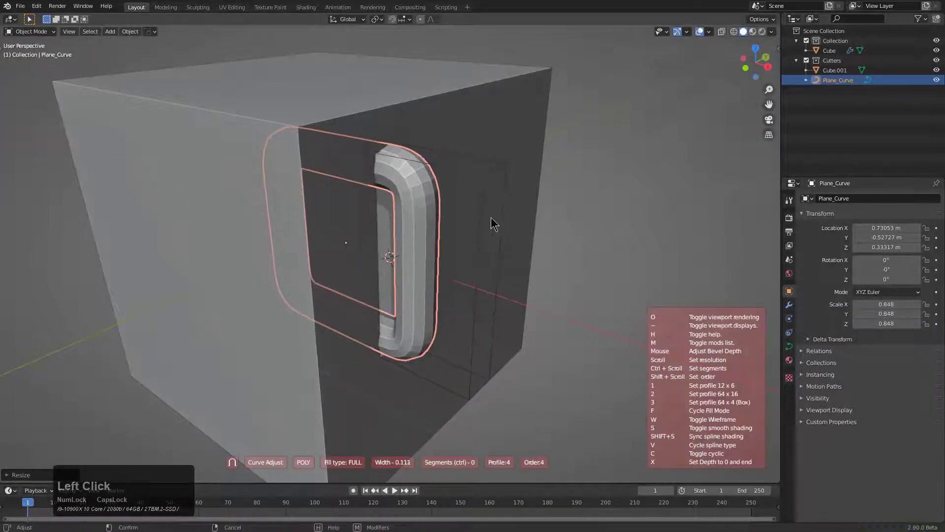
left_click(491, 217)
middle_click_drag(492, 218, 362, 196)
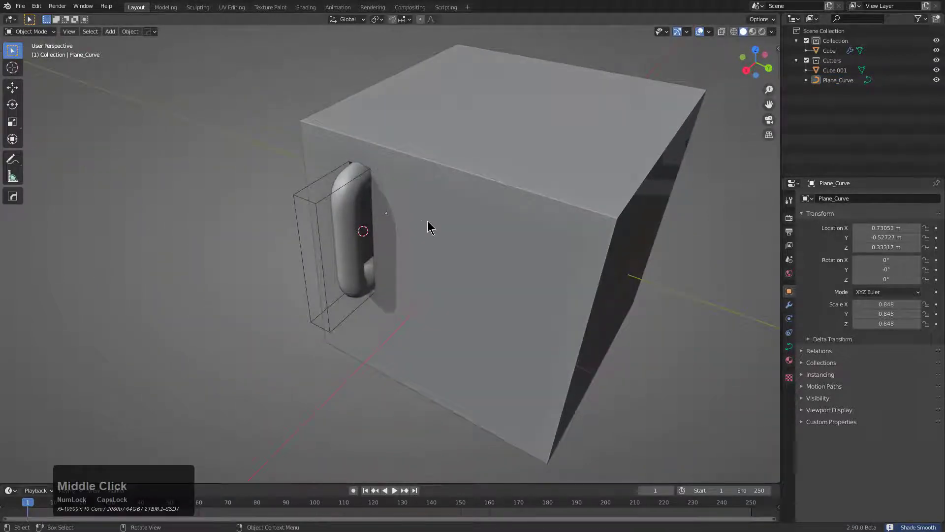
mouse_move(427, 222)
middle_mouse_down()
mouse_move(481, 204)
mouse_move(448, 234)
mouse_move(476, 229)
mouse_move(440, 226)
middle_mouse_up()
Locate Curve/Extract among the HOps operations available for the cube
left_click(448, 234)
key("q")
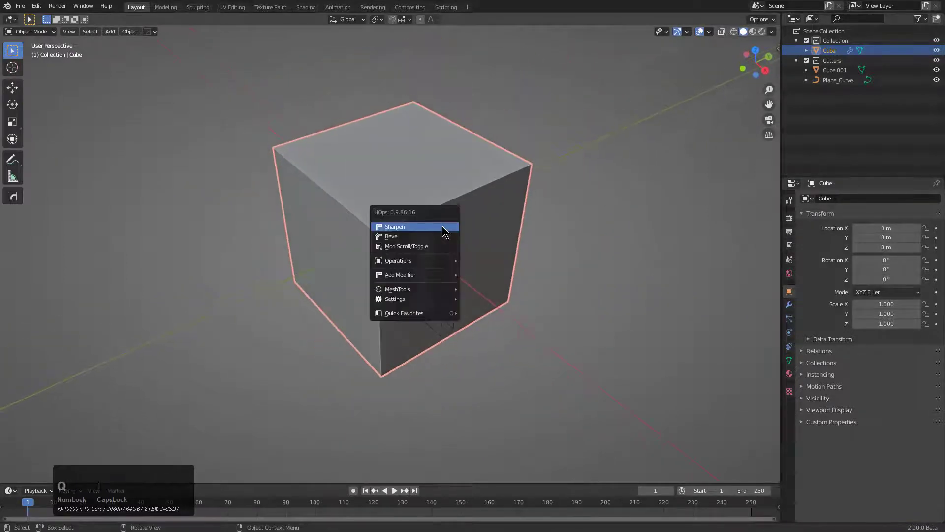
mouse_move(439, 260)
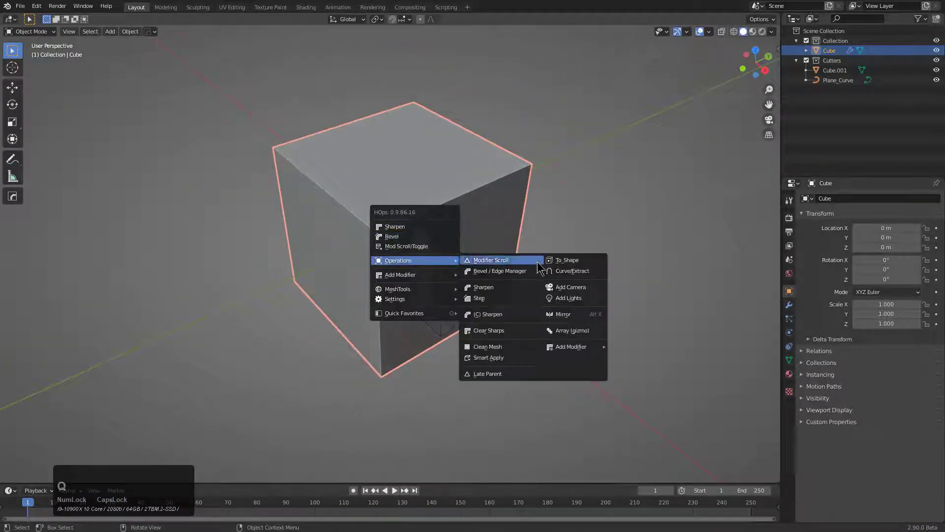
left_click(572, 270)
middle_click_drag(541, 235, 483, 234)
Select the cube's top face and its negative-Y side face for mesh editing
key("Tab")
scroll(343, 209, "up", 3)
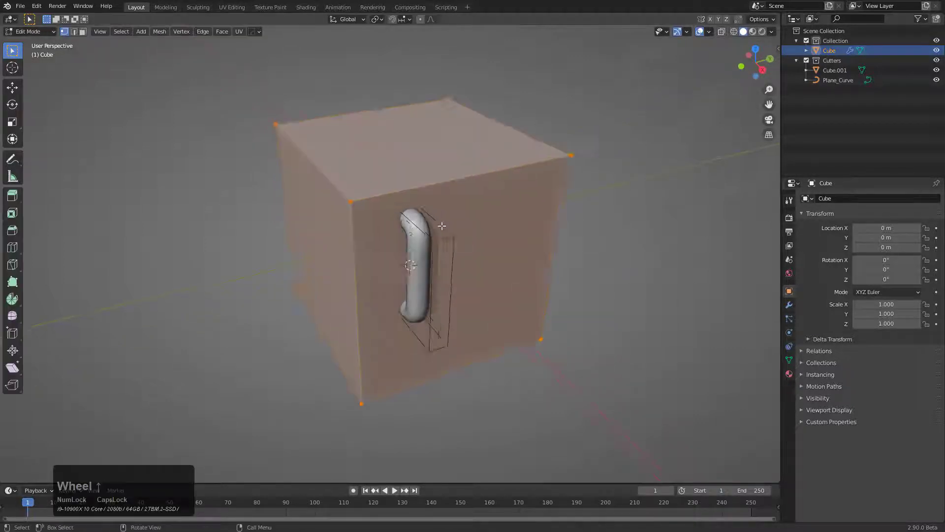
middle_click_drag(343, 209, 361, 212)
key("3")
left_click(348, 237)
left_click(377, 170, "shift")
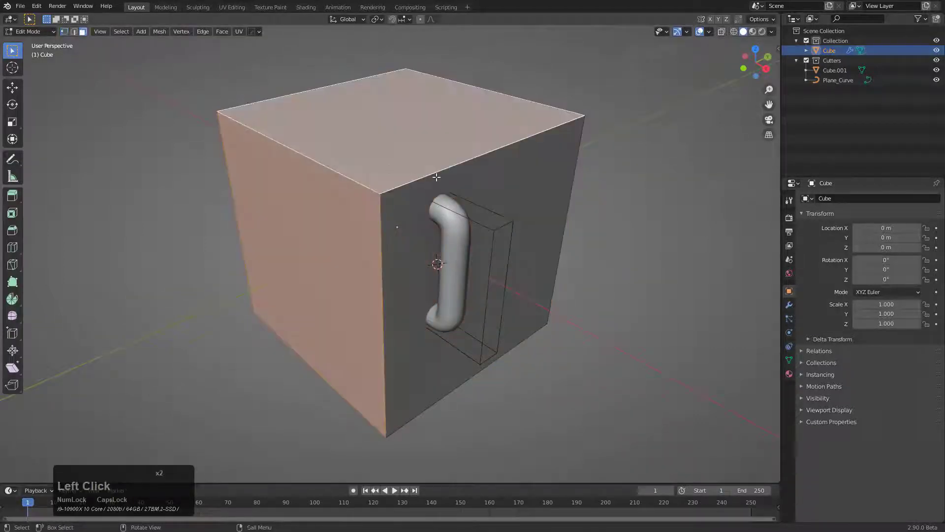
Try extracting the two selected faces as a new object with HOps Curve/Extract, undoing each extraction
key("q")
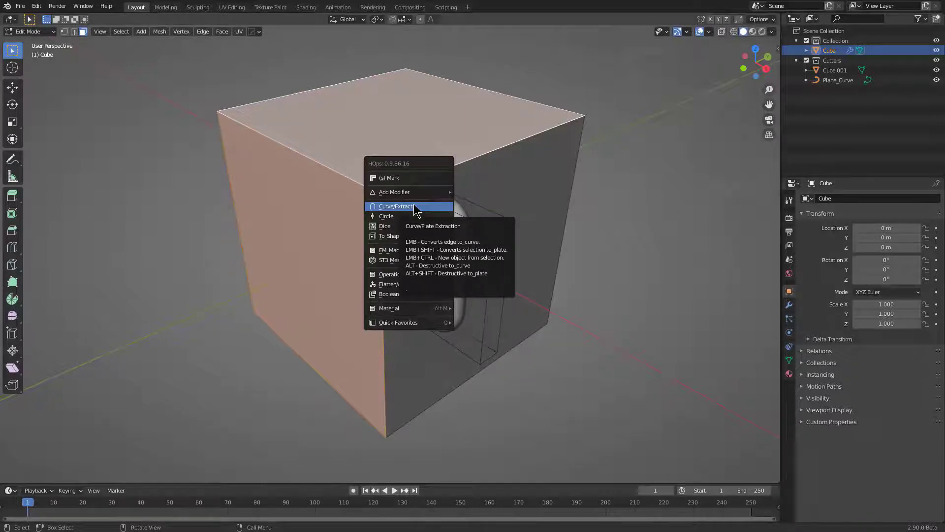
left_click(415, 208)
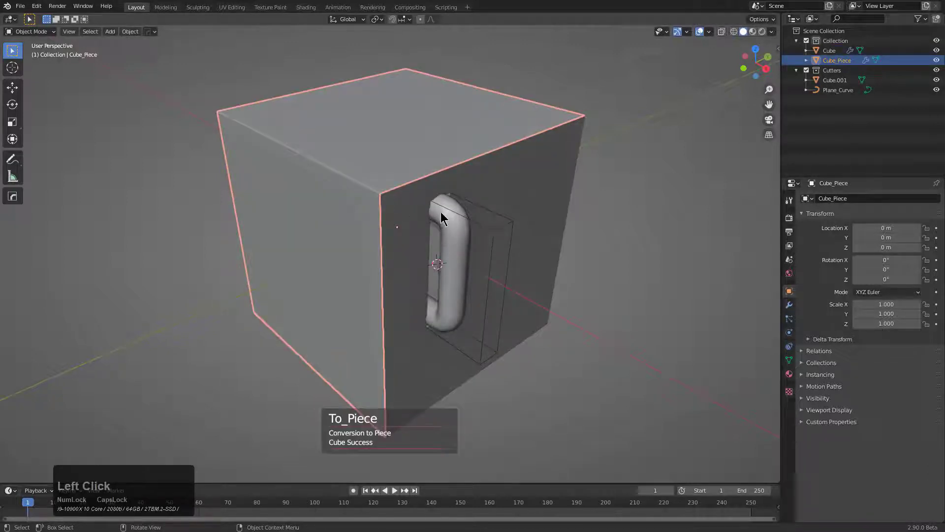
middle_click_drag(441, 218, 427, 219)
key("ctrl+z")
key("q")
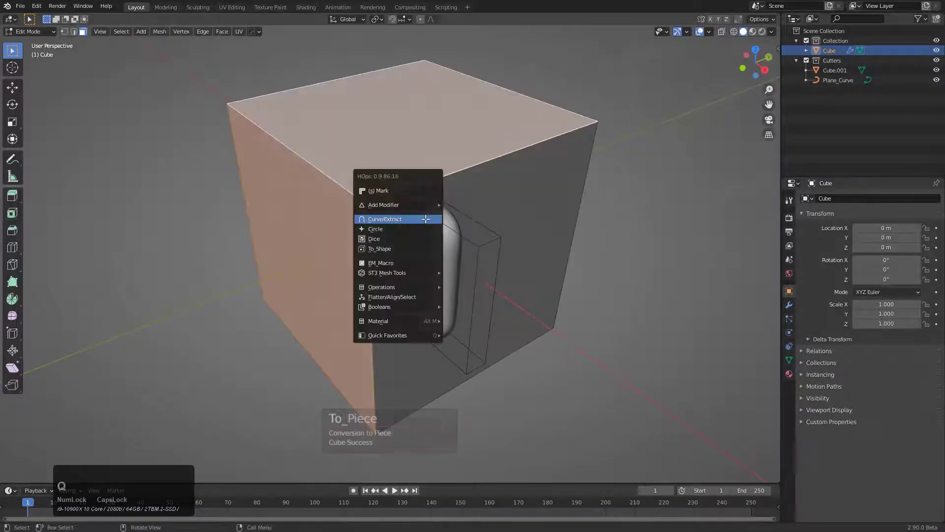
left_click(415, 218, "ctrl")
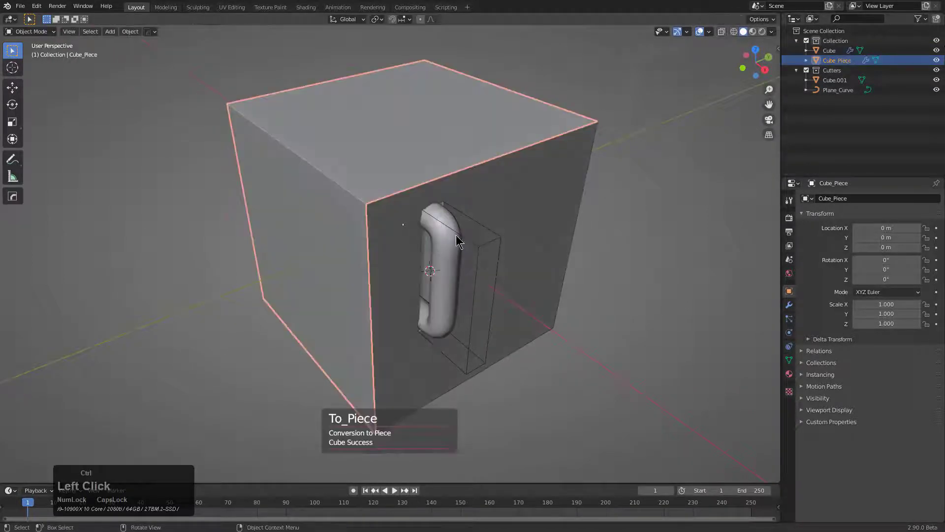
key("ctrl+z")
Convert the selected top and side faces into a separate plate with HOps Curve/Extract, about 0.22 m thick
key("q")
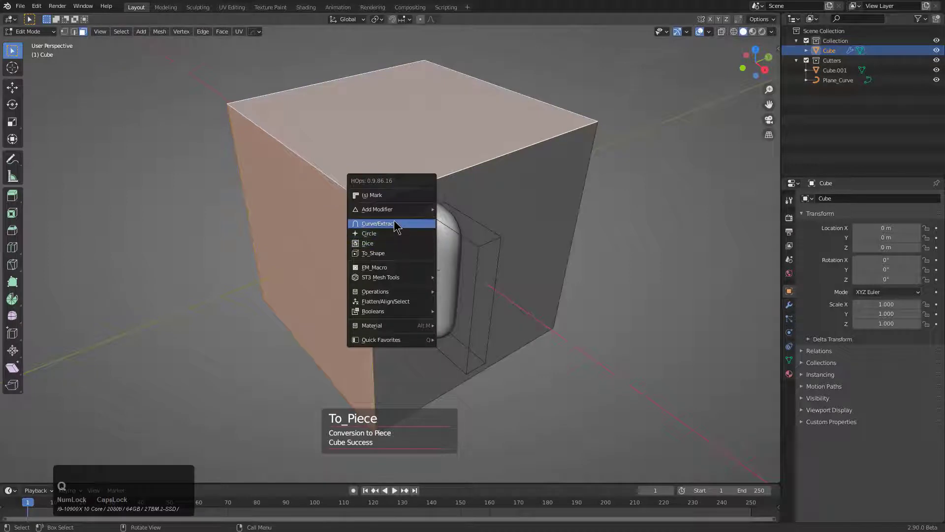
key("shift")
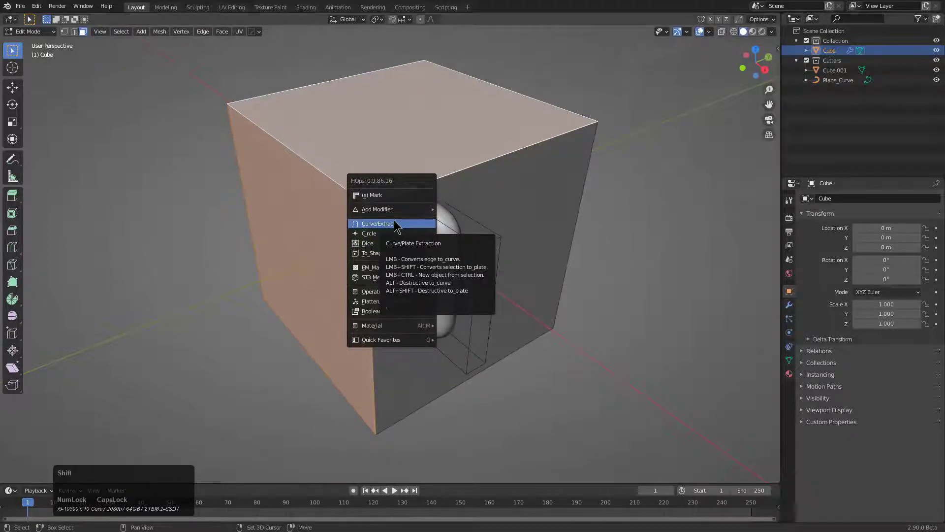
left_click(395, 226, "shift")
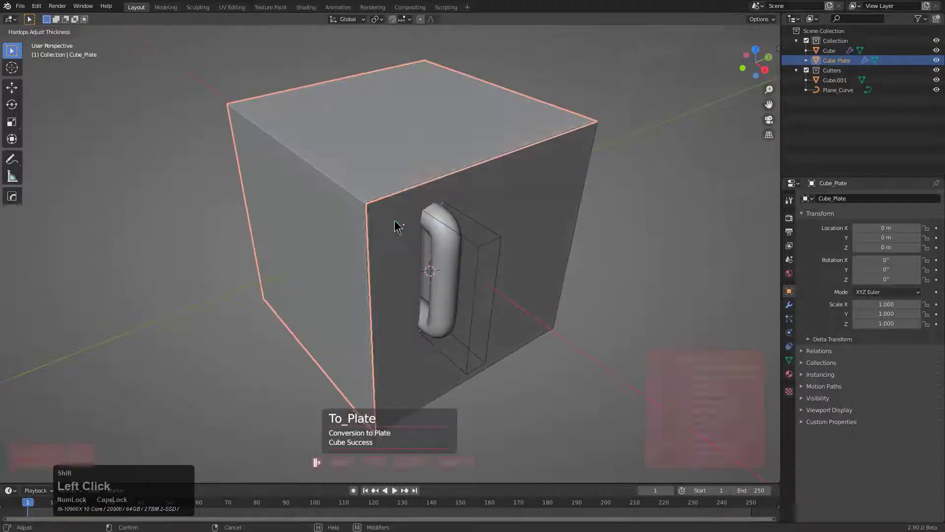
left_click(496, 248)
Round the new plate's edges with a HOps bevel limited to a 30° angle
key("q")
left_click(472, 250)
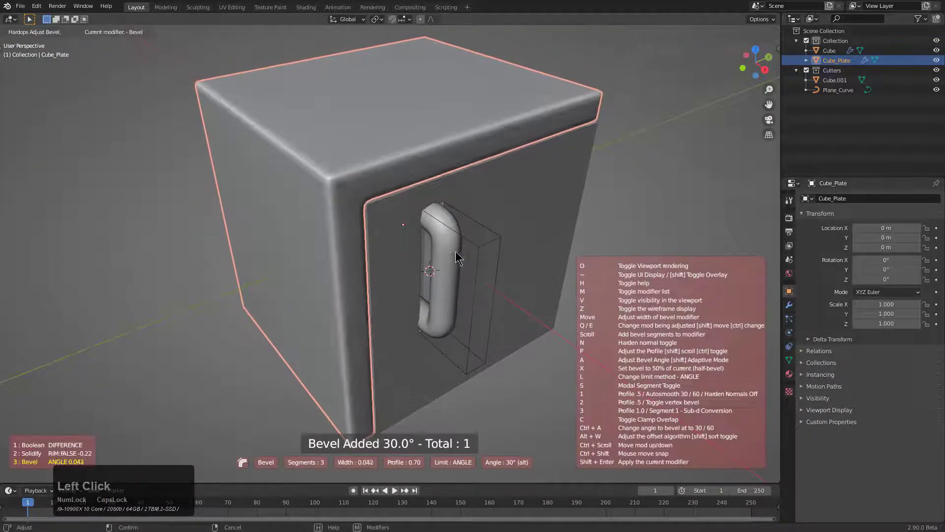
scroll(450, 250, "up", 3)
left_click(450, 250)
key("1")
scroll(464, 247, "down", 3)
middle_click_drag(464, 248, 407, 244)
key("ctrl+z")
Select the cube's handle-side face and the adjacent positive-Y side face for mesh editing
left_click(475, 268)
middle_click_drag(496, 284, 461, 271)
key("Tab")
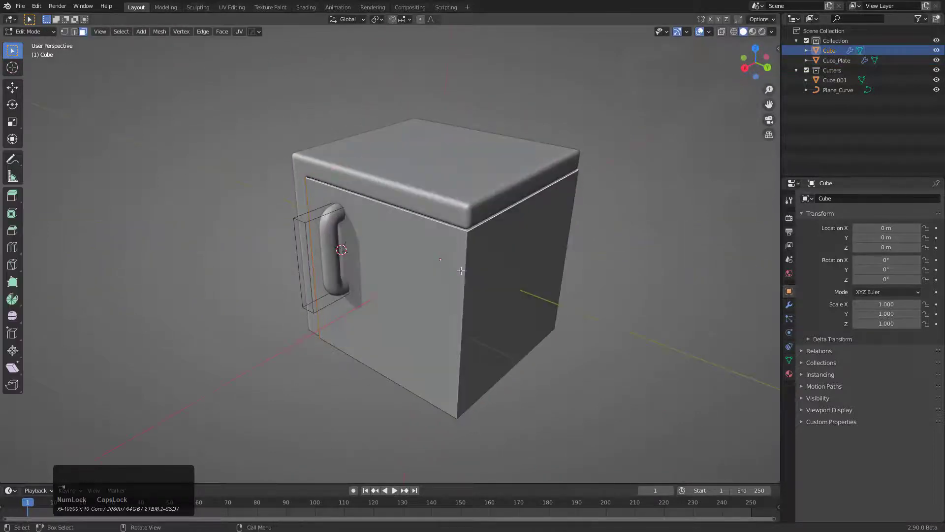
left_click(479, 286)
middle_click_drag(502, 344, 495, 293)
left_click(476, 298, "shift")
Extract the outline of the two selected side faces as a thick curve frame with HOps Curve/Extract
key("q")
left_click(500, 335)
left_click(542, 331)
Convert the same two cube side faces into a second thick plate with HOps Curve/Extract
left_click(494, 293)
key("Tab")
key("q")
left_click(483, 290)
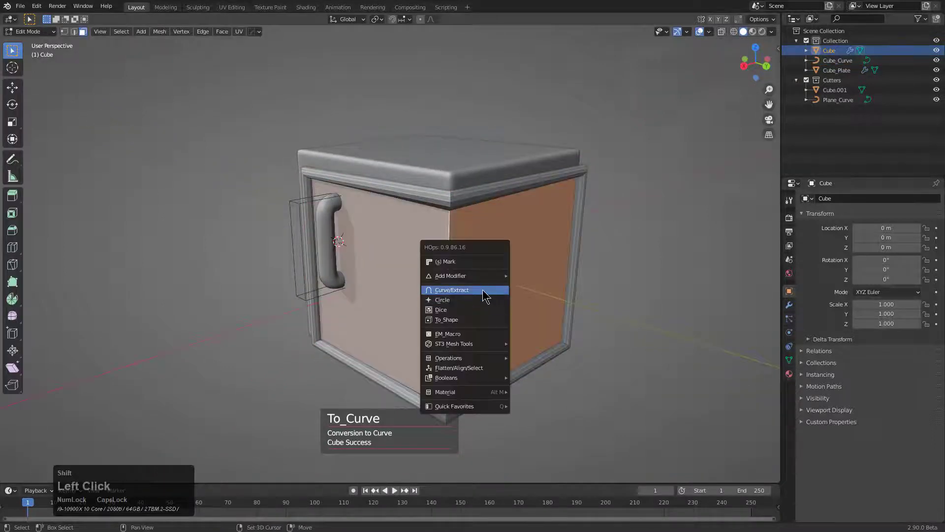
left_click(555, 313)
Inset the second plate's faces and delete the surrounding border faces by inverting the selection
key("Tab")
key("i")
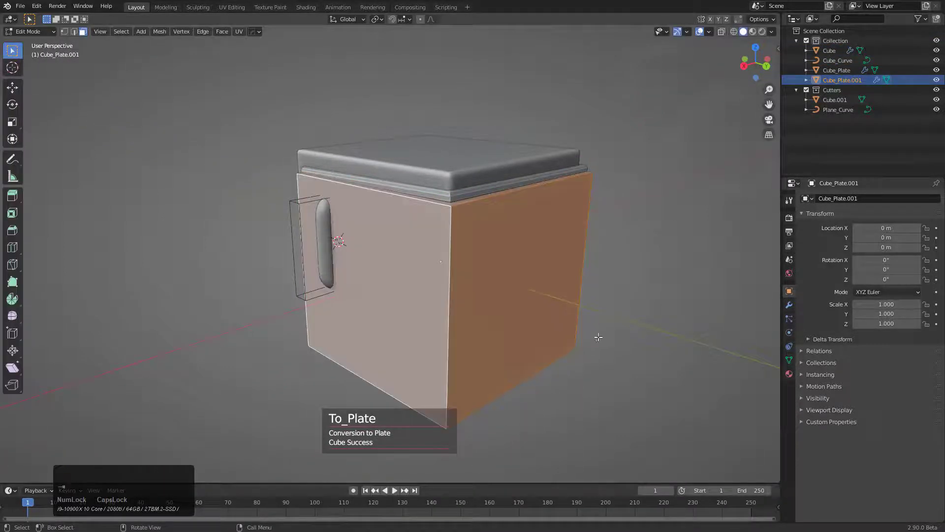
left_click(586, 334)
key("ctrl+i")
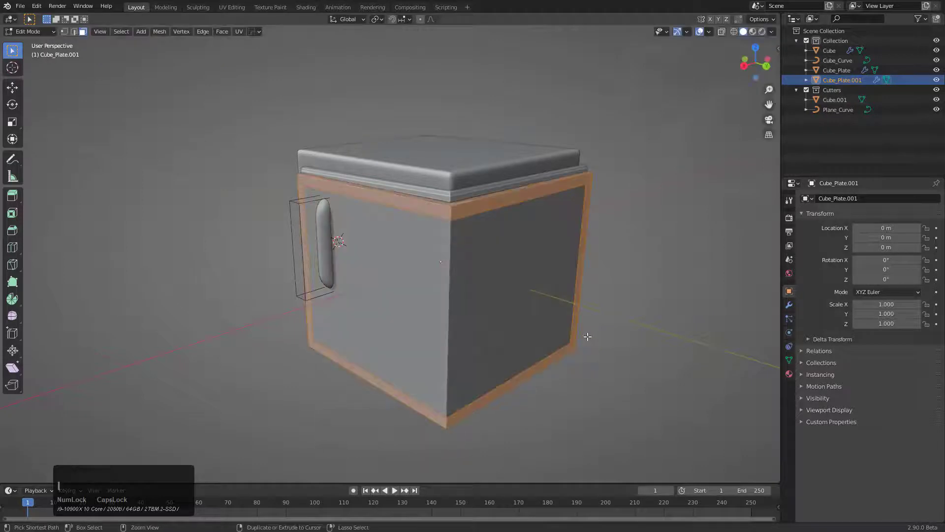
key("x")
left_click(587, 336)
key("Tab")
Delete the curve frame around the two side faces of the cube
middle_click_drag(534, 285, 591, 302)
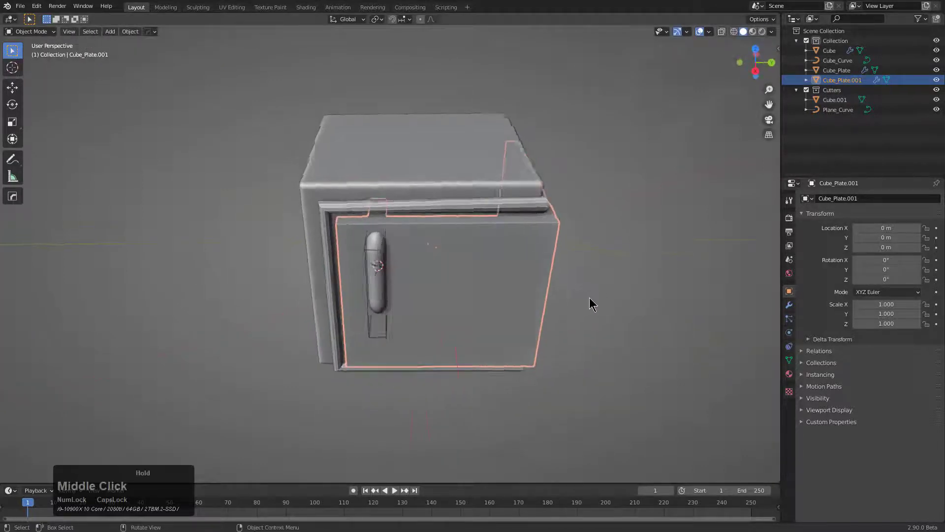
scroll(336, 194, "up", 3)
left_click(337, 196)
key("x")
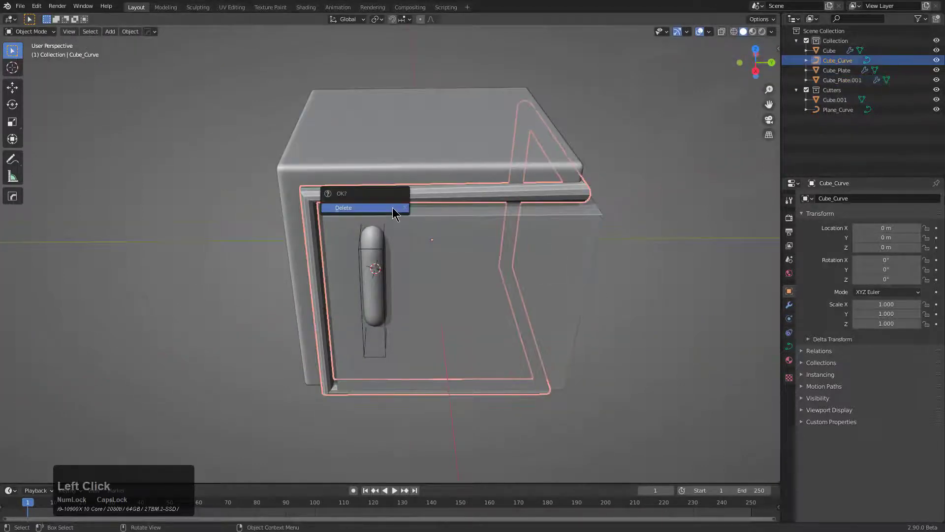
left_click(392, 207)
scroll(491, 244, "down", 2)
Bevel the cube's vertical corner edge between the two plated sides with several segments, using X-ray to select it
middle_click_drag(492, 244, 468, 238)
scroll(468, 237, "up", 2)
left_click(486, 222)
key("Tab")
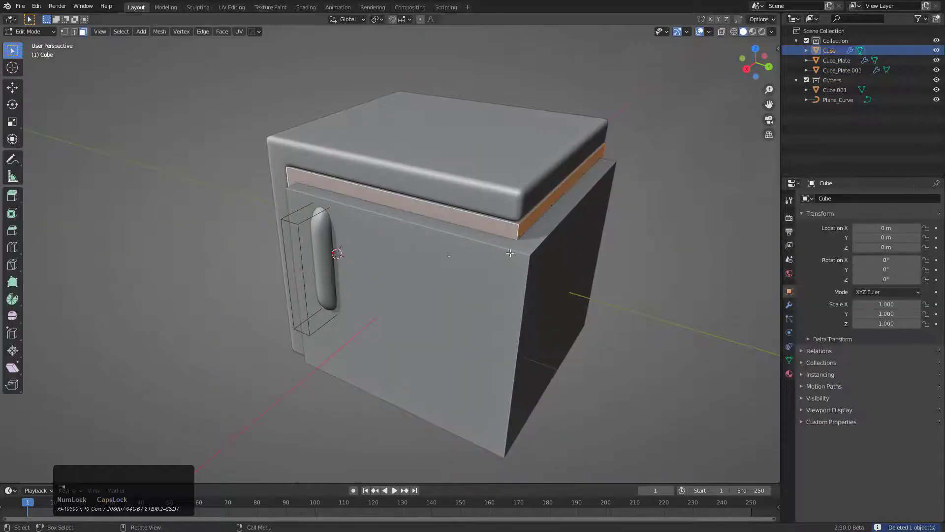
key("2")
key("ctrl+b")
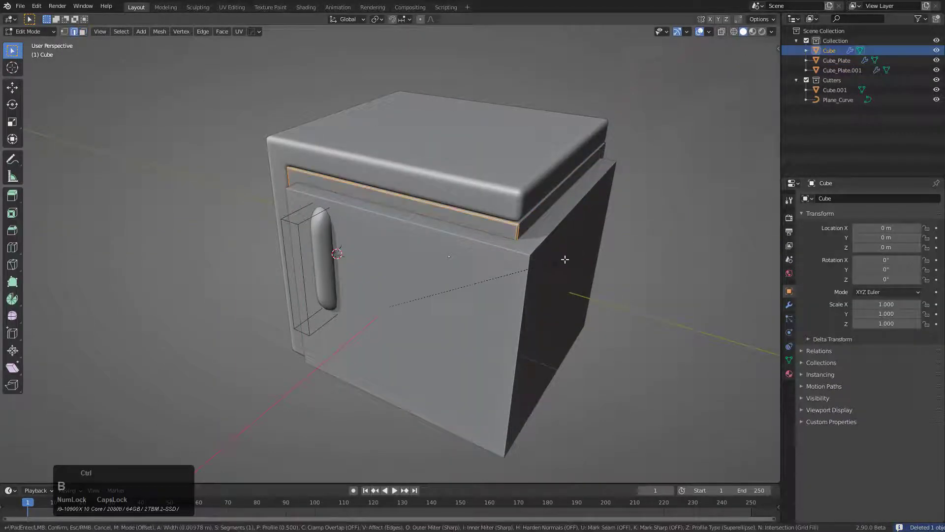
right_click(571, 258)
key("alt+z")
left_click(515, 252)
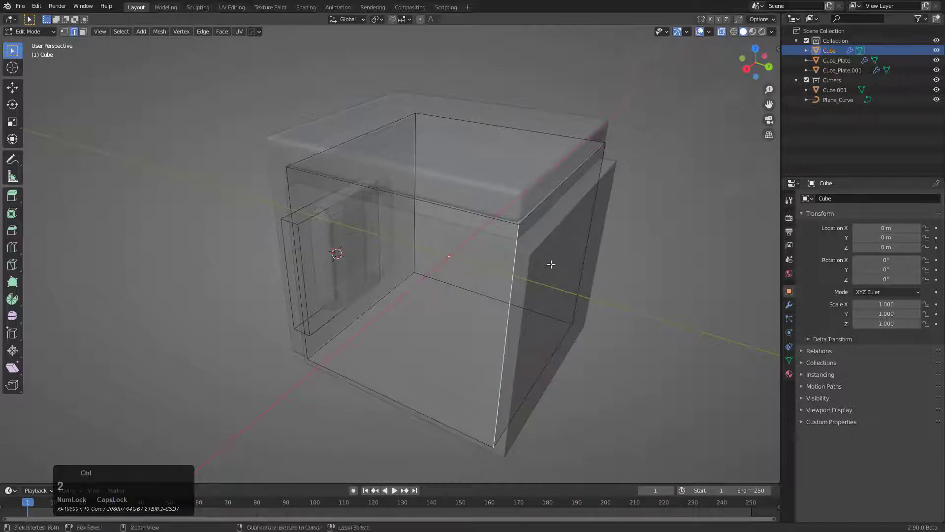
key("ctrl+b")
scroll(582, 259, "up", 4)
left_click(581, 239)
key("alt+z")
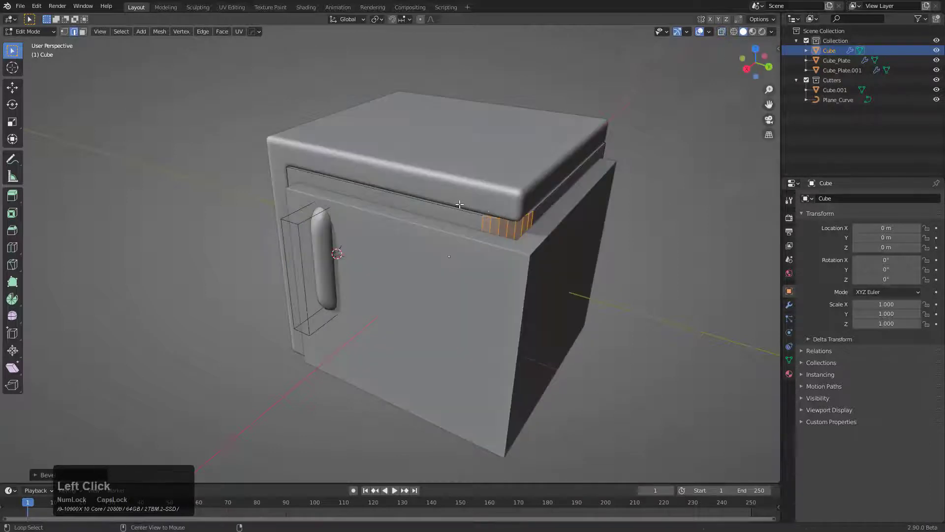
Extract the edge loop around the cube's top rim as a thick curve tube with HOps Curve/Extract
left_click(459, 204, "alt")
key("q")
left_click(567, 217)
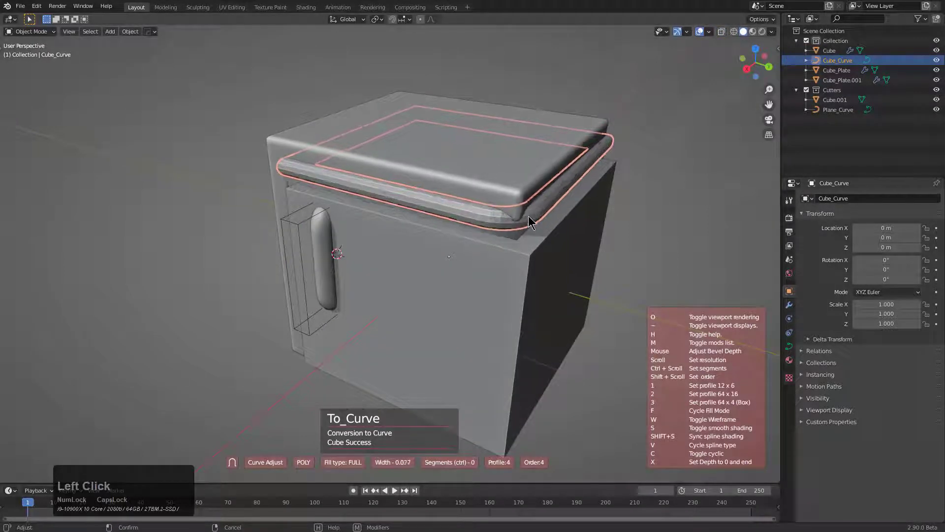
left_click(516, 220)
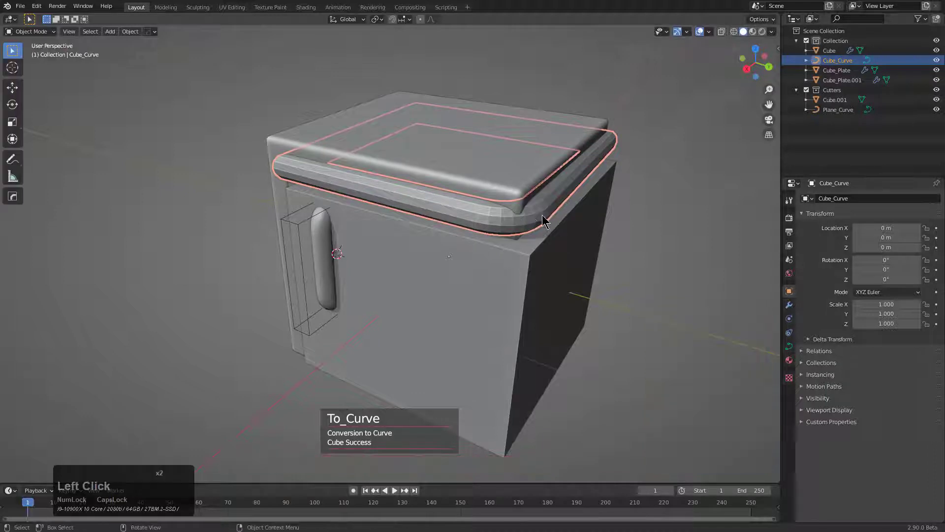
Try the NURBS, Bezier and Poly spline types on the rim curve in the HOps curve adjustment, then cancel
key("q")
left_click(523, 214)
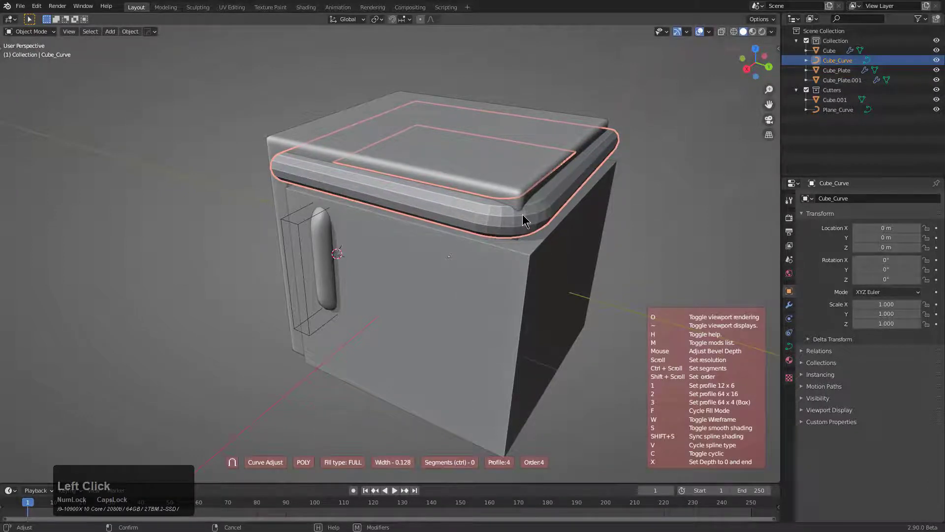
key("v")
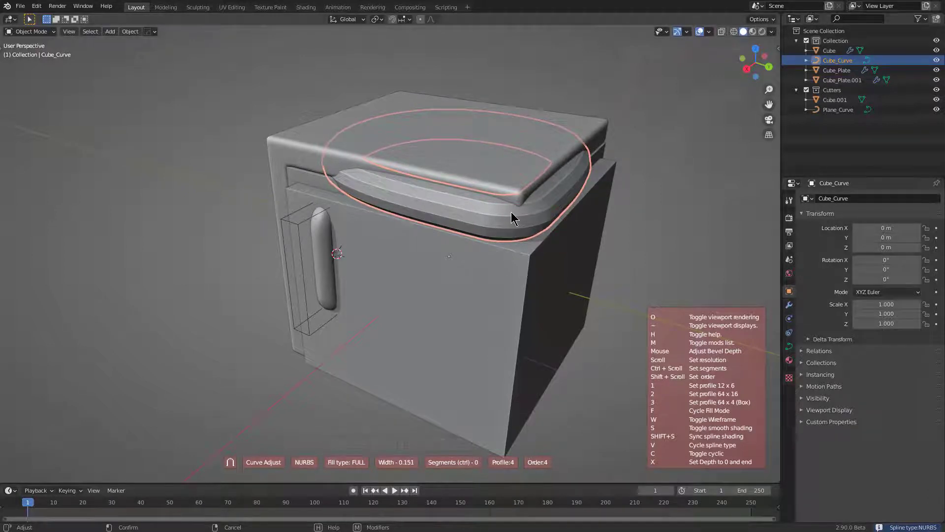
key("v")
key("v")
key("v")
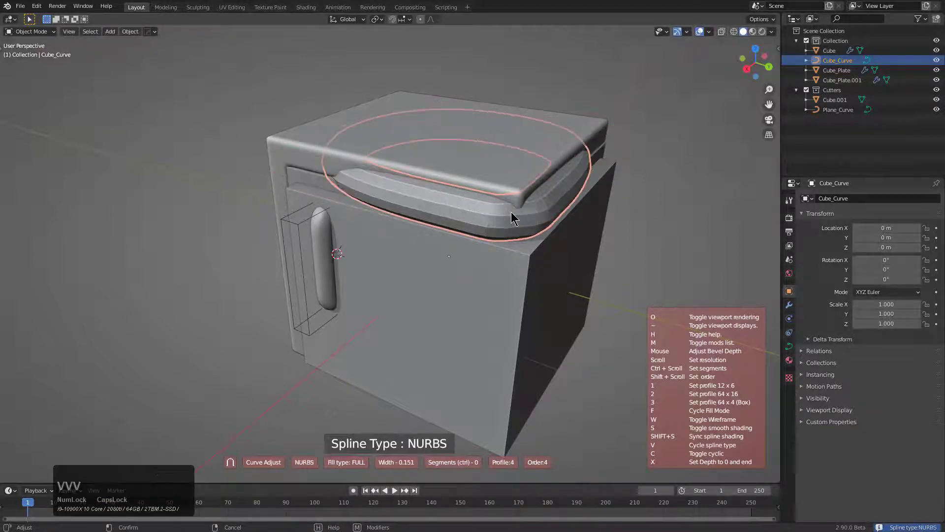
key("v")
right_click(512, 212)
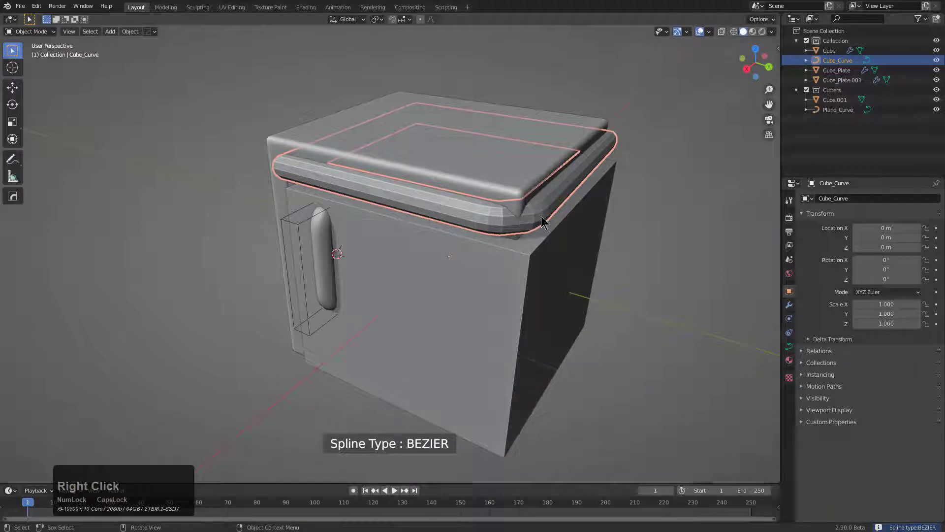
Delete the curve tube around the cube's top rim
middle_click_drag(498, 236, 448, 249)
key("x")
left_click(488, 230)
Leave the current scene and start a new file with the default cube
left_click(498, 277)
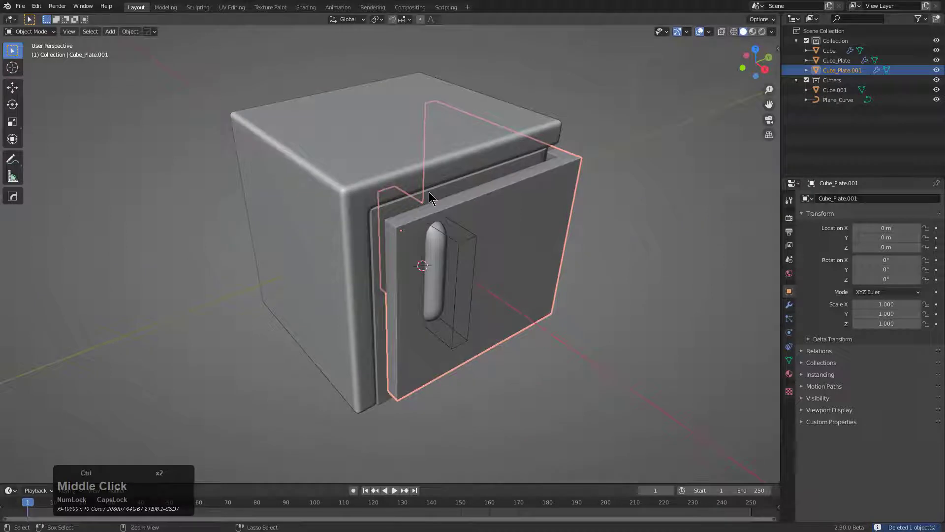
key("ctrl+n")
key("Return")
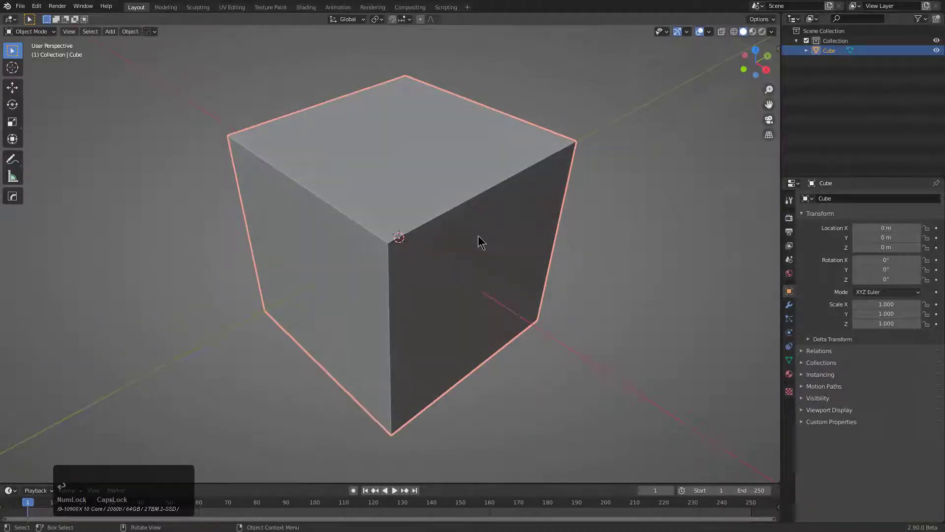
Duplicate the cube's top face and adjacent front face in place and separate the copy into its own object
key("Tab")
key("3")
left_click(431, 217)
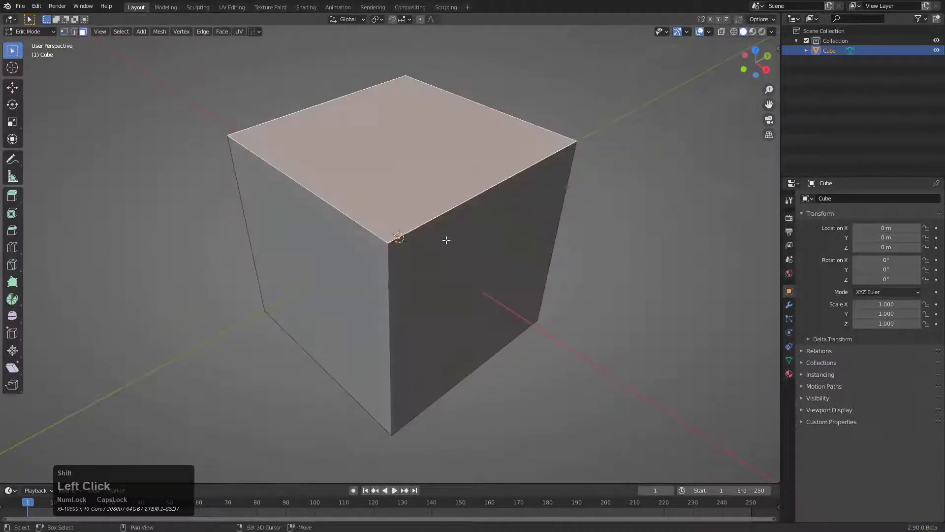
key("q")
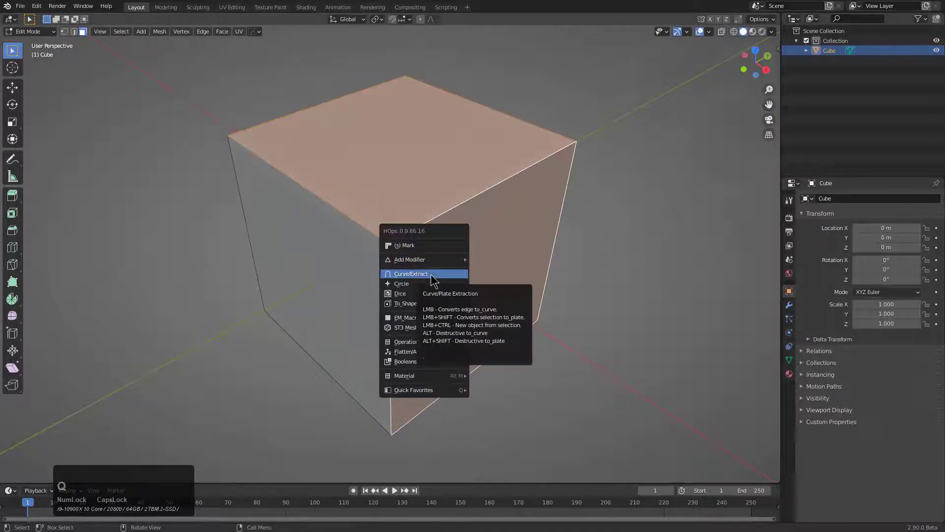
key("Escape")
key("shift+d")
right_click(541, 238)
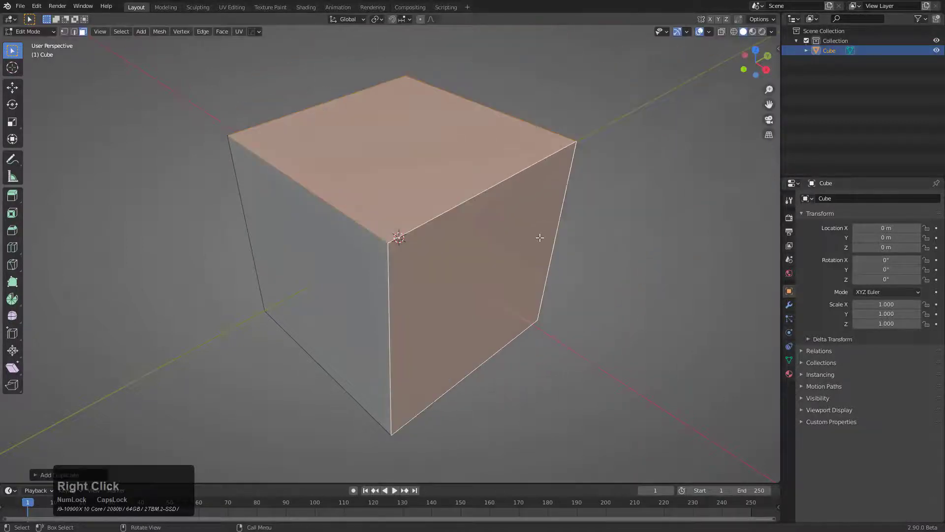
key("p")
left_click(517, 237)
key("Tab")
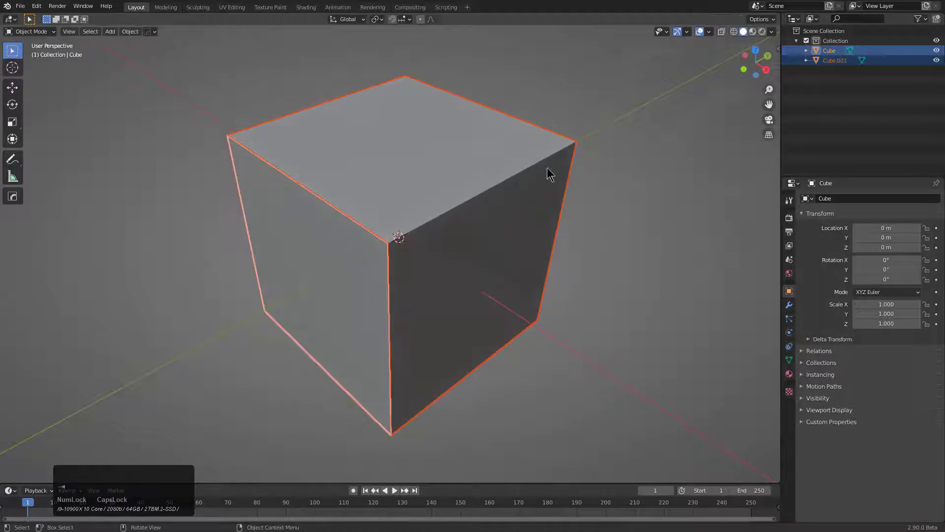
Try moving the separated two-face piece away from the cube, then cancel the move
left_click(561, 168)
key("g")
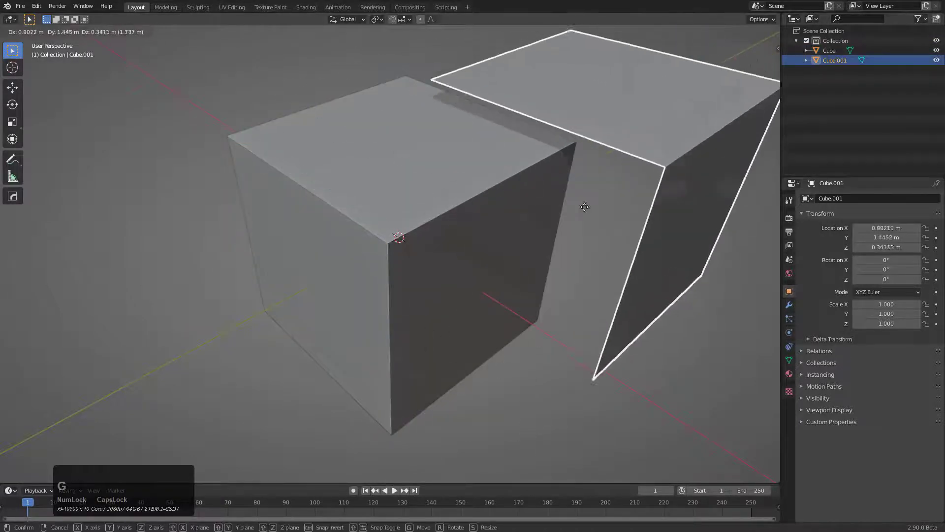
right_click(532, 202)
Extrude both faces of the separated piece outward along their normals by about 0.75 m
key("Tab")
mouse_move(445, 230)
middle_mouse_down()
mouse_move(464, 244)
mouse_move(455, 243)
middle_mouse_up()
middle_click_drag(394, 238, 389, 214)
left_click(447, 207)
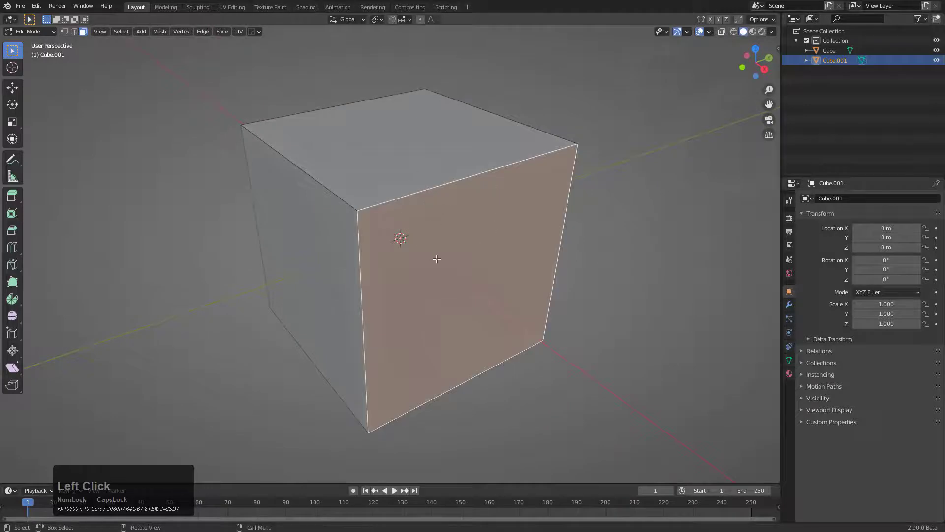
key("e")
left_click(426, 209)
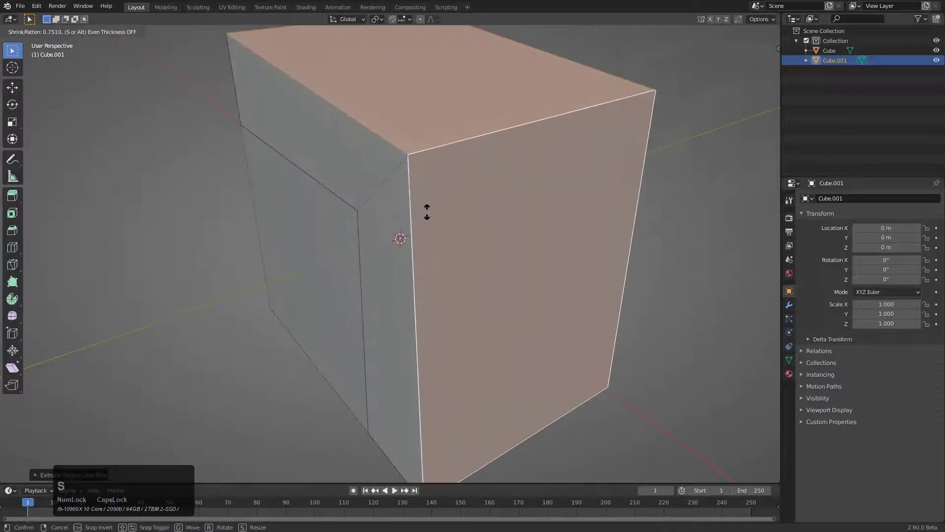
Delete the manually separated and thickened piece, keeping the original cube
key("Tab")
mouse_move(435, 228)
middle_mouse_down()
mouse_move(502, 224)
mouse_move(432, 250)
mouse_move(405, 238)
mouse_move(436, 243)
middle_mouse_up()
key("x")
left_click(443, 234)
left_click(443, 232)
Extract the cube's top face and adjacent front face as a new object with HOps Curve/Extract
key("Tab")
left_click(395, 218)
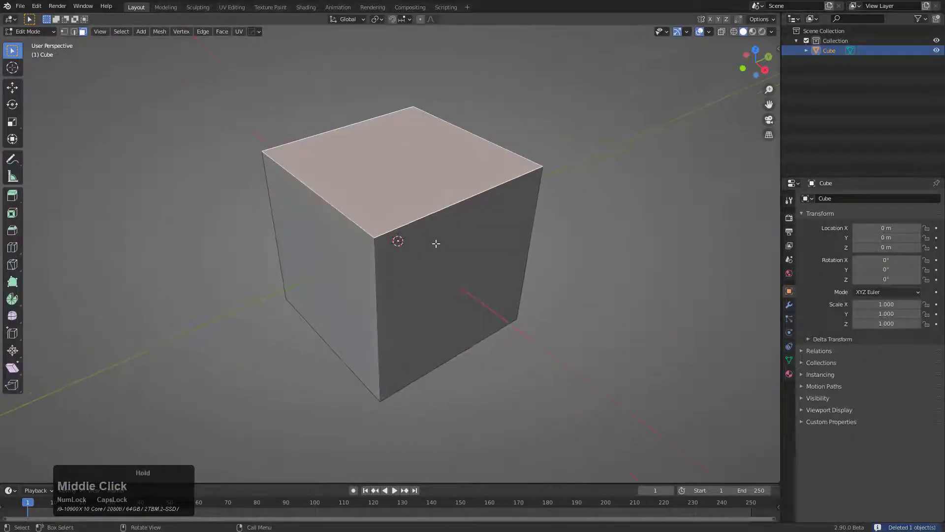
left_click(435, 248, "shift")
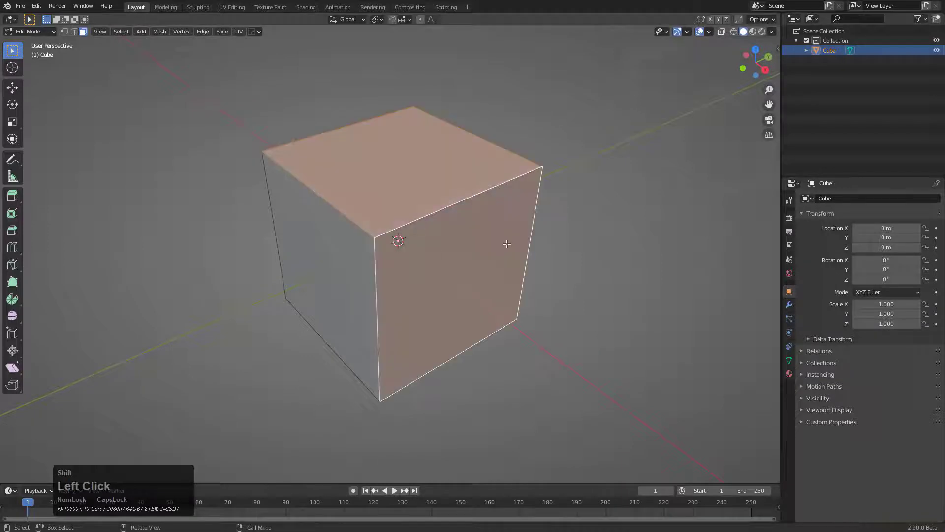
key("q")
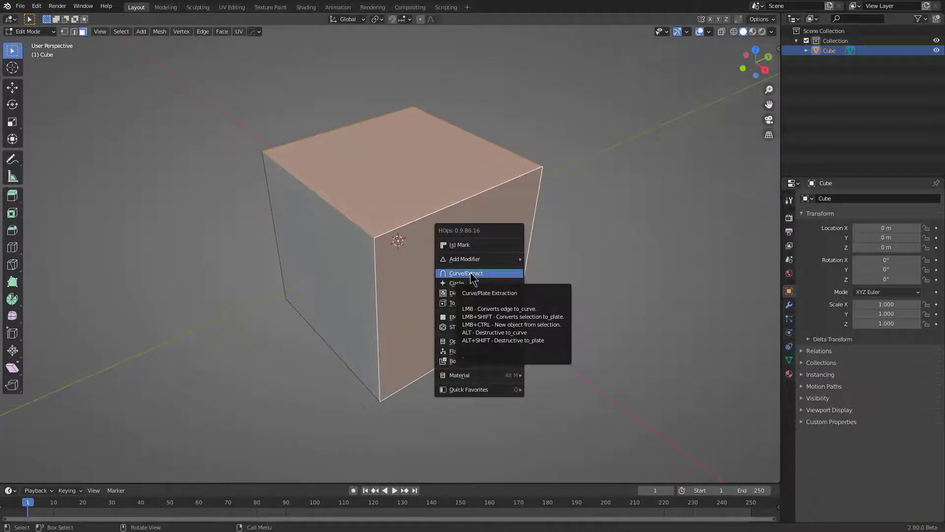
left_click(472, 274, "ctrl")
middle_click_drag(521, 281, 468, 278)
Extrude the extracted piece's two faces outward along their normals to give the piece thickness
key("Tab")
key("e")
right_click(471, 284)
key("alt+s")
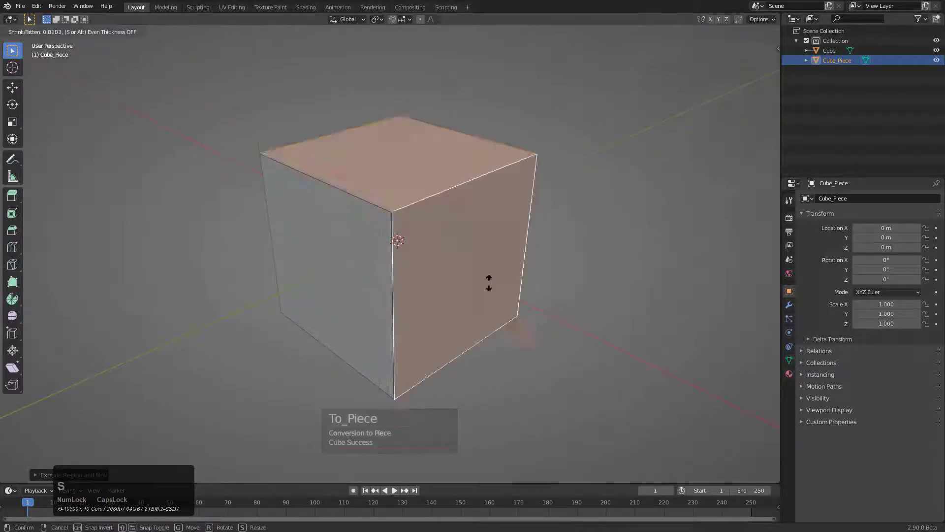
left_click(474, 256)
key("Tab")
Flatten the extracted piece's top outer face along Z with scale 0 and straighten its front outer face
key("Tab")
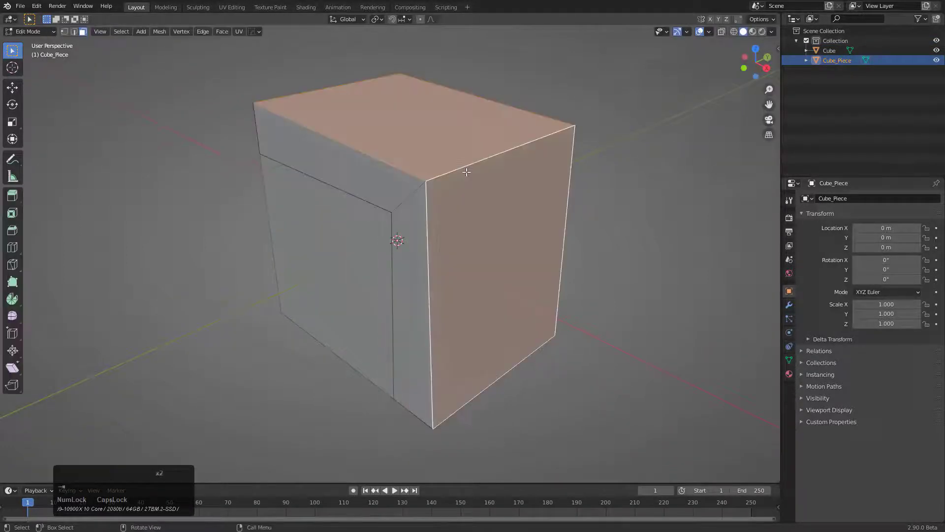
left_click(444, 138)
key("s")
key("z")
key("0")
key("KP_Enter")
left_click(462, 202)
key("alt+s")
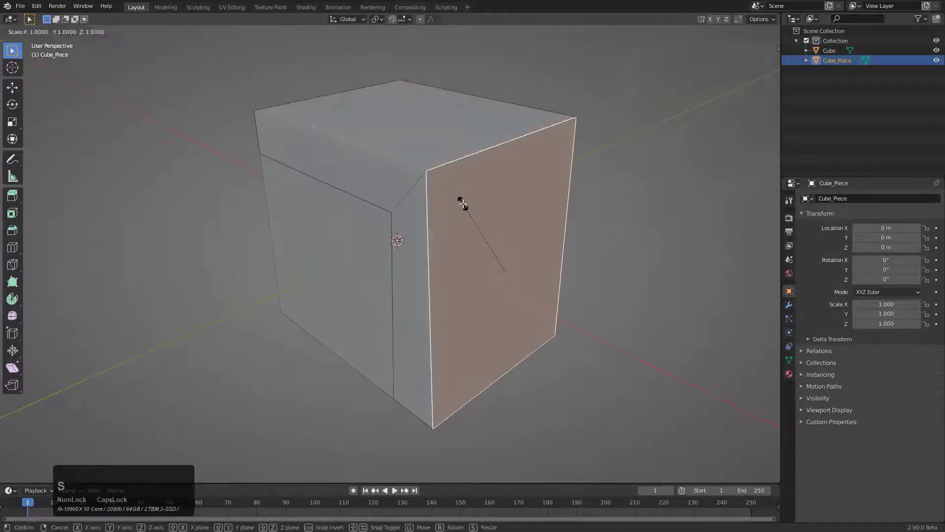
key("KP_Enter")
Bevel the outer edge between the piece's top and front faces into a wide, multi-segment rounded corner
key("2")
left_click(462, 166)
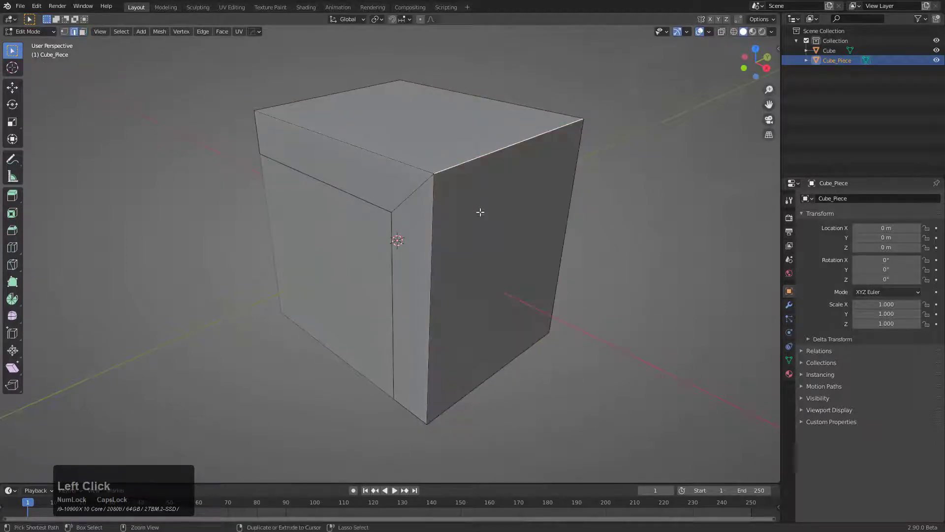
key("ctrl+b")
scroll(519, 287, "up", 5)
left_click(521, 294)
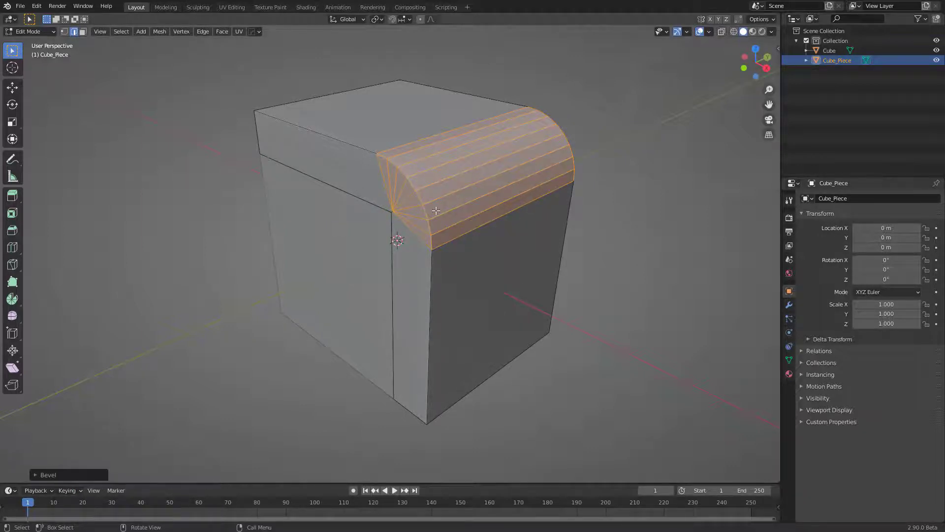
Run HOps Clean Mesh on the rounded piece
key("Tab")
key("q")
left_click(463, 258)
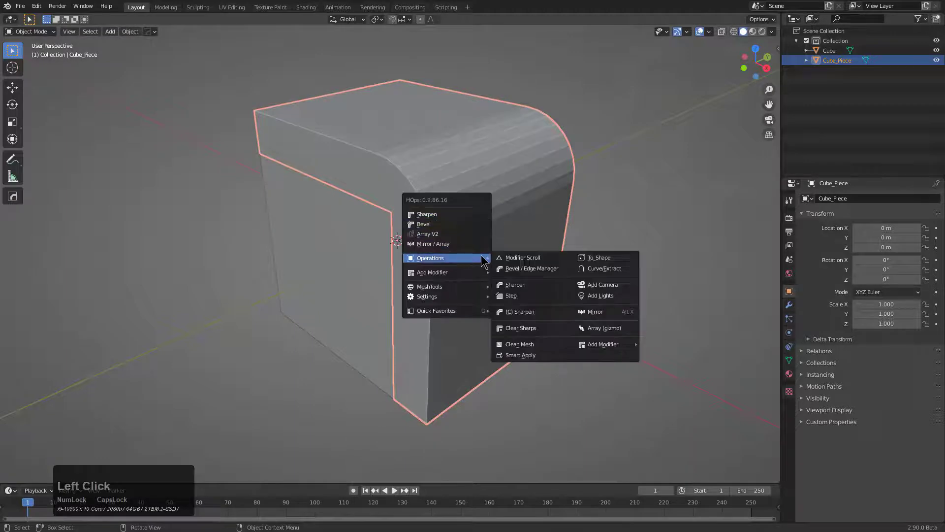
left_click(522, 345)
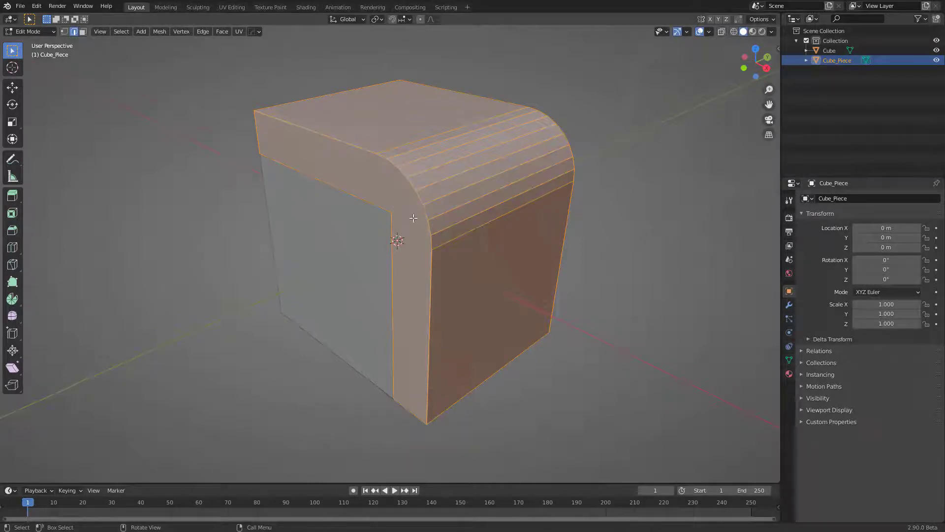
Sharpen the rounded piece with HOps Sharpen and hide it
key("Tab")
key("q")
mouse_move(531, 173)
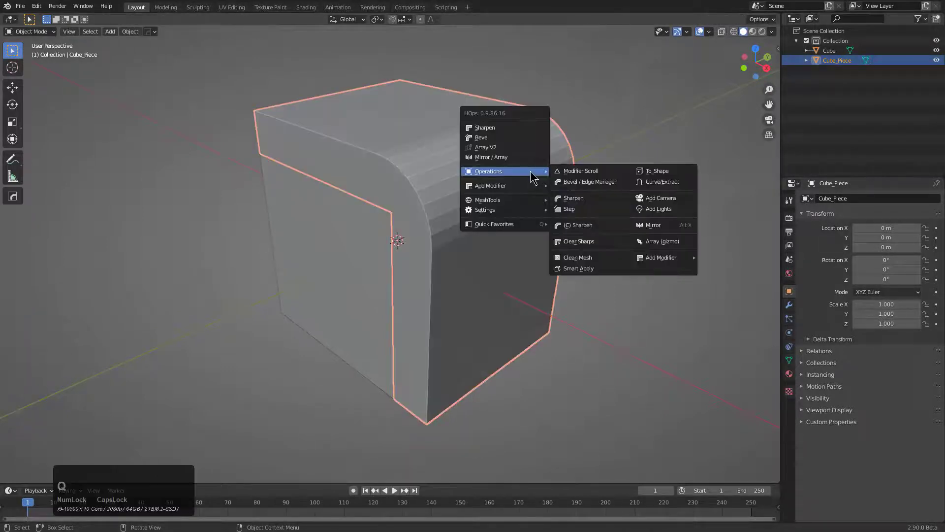
left_click(521, 130)
middle_click_drag(521, 131, 499, 173)
key("h")
Destructively convert the cube's top face and adjacent front face into a curve tube with HOps Curve/Extract
left_click(438, 196)
key("Tab")
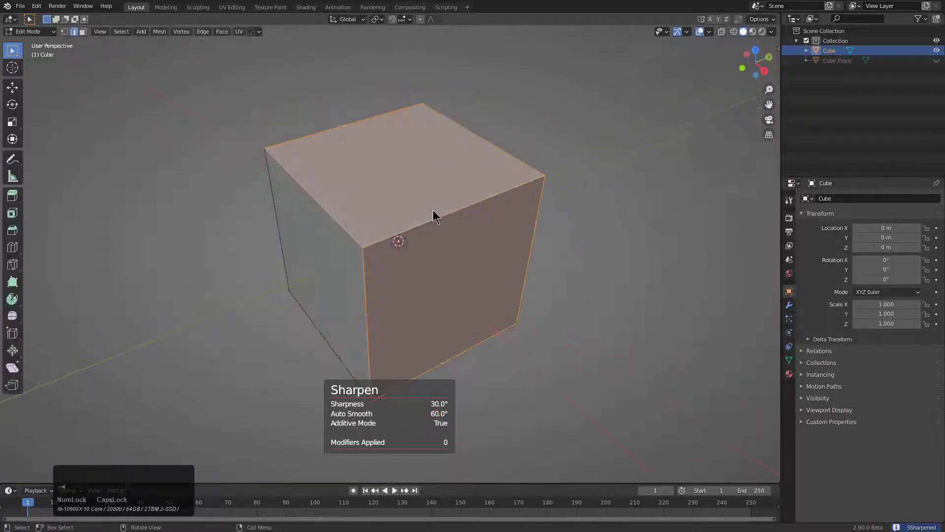
key("2")
left_click(436, 219)
double_click(441, 264)
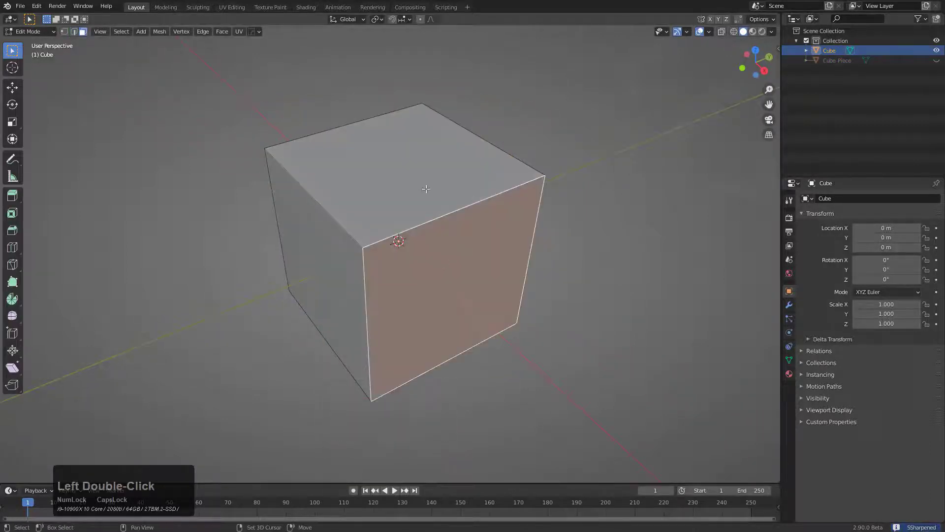
key("q")
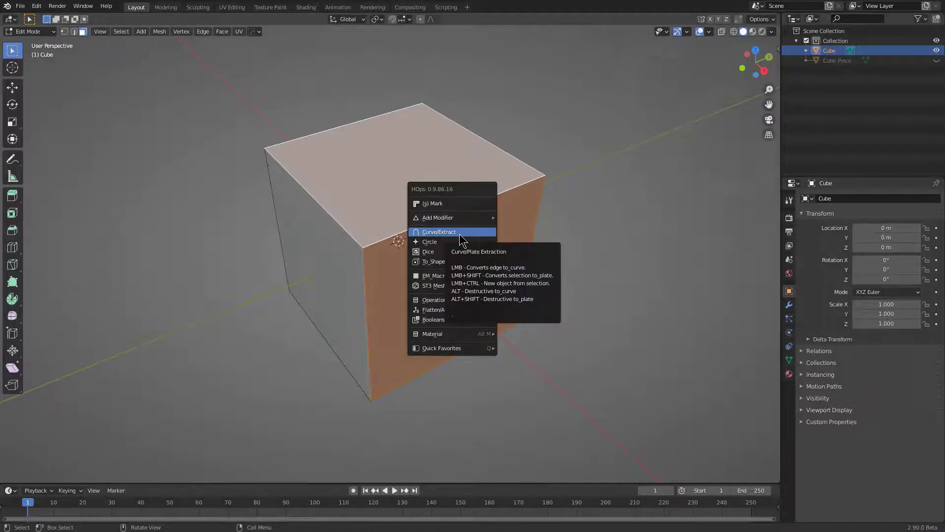
left_click(460, 234)
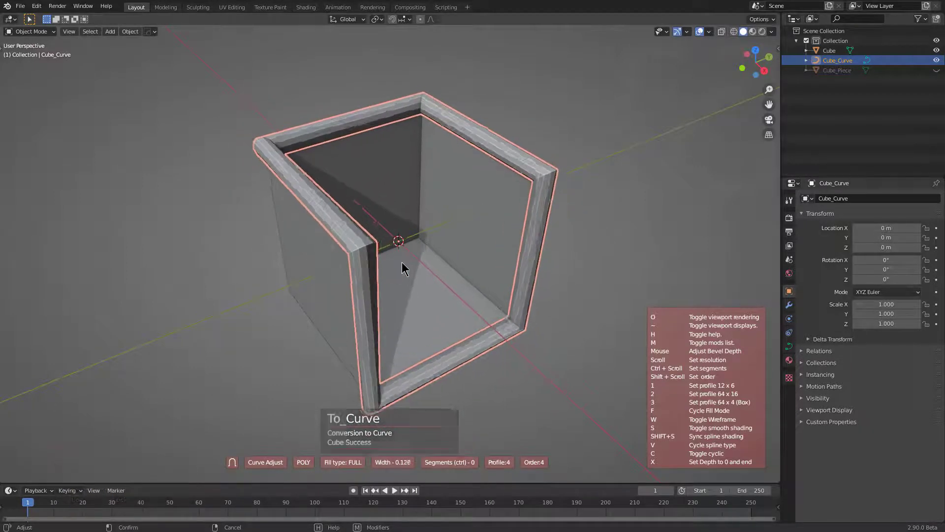
right_click(407, 242)
Delete the extracted curve tube and open the remaining cube for mesh editing
key("x")
left_click(382, 259)
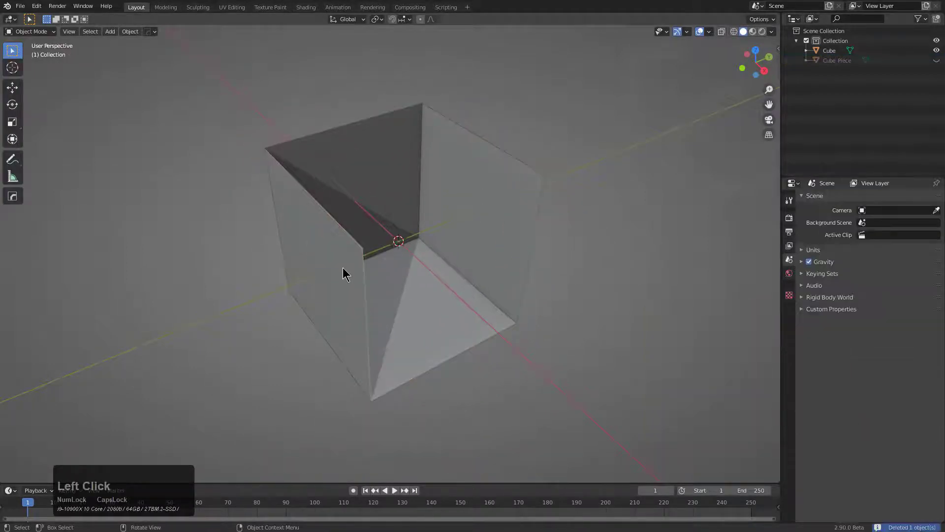
left_click(410, 252)
key("Tab")
Undo the destructive curve extraction, back to the intact cube with its two faces selected
key("ctrl+z")
key("ctrl+z")
key("ctrl+z")
key("ctrl+z")
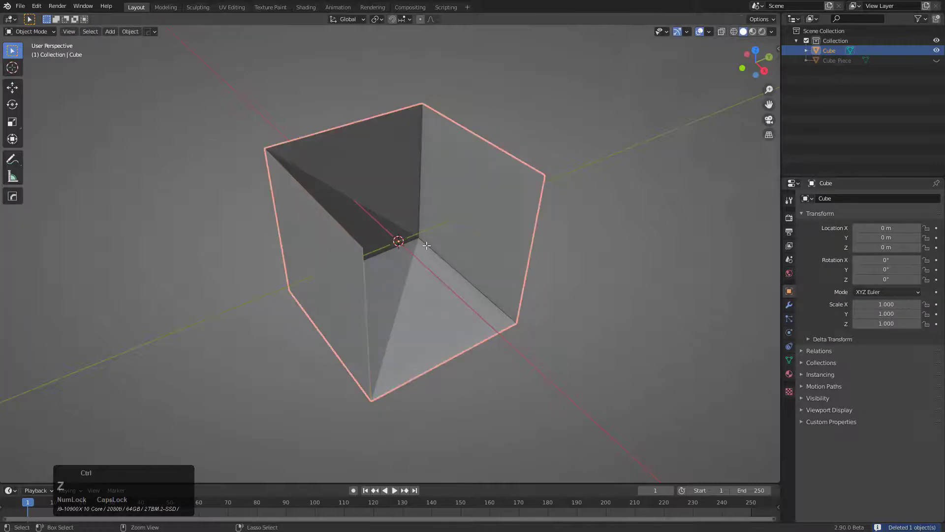
Destructively extract the cube's two selected faces as a thick plate with HOps Curve/Extract, then try moving the plate and cancel
key("q")
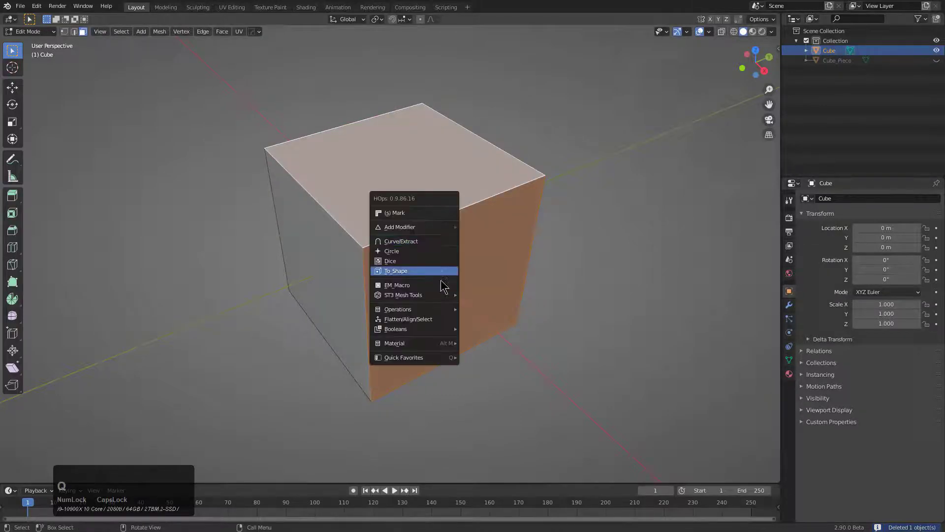
left_click(436, 242, "shift")
key("g")
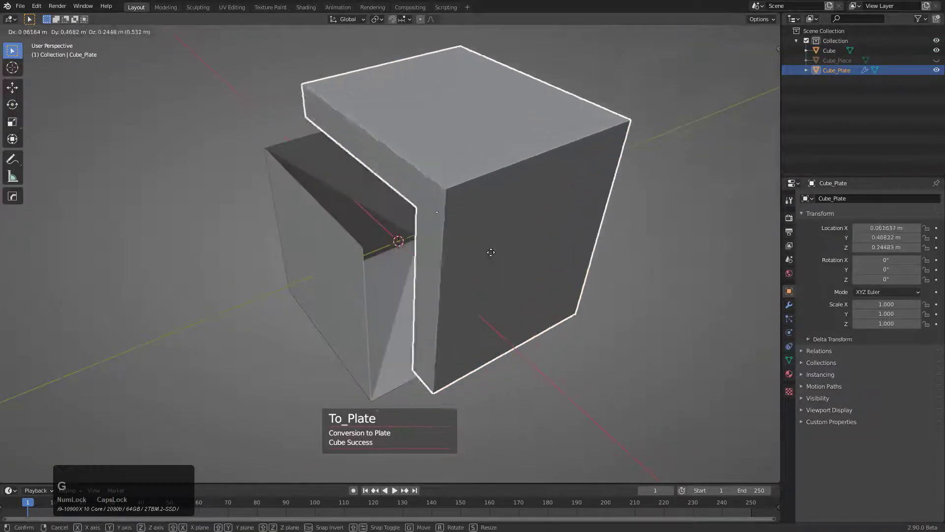
right_click(442, 287)
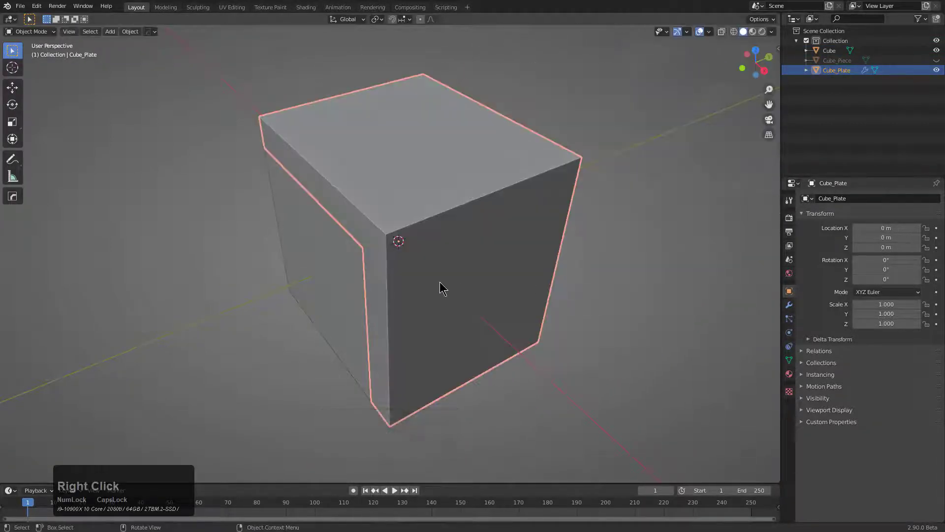
Destructively extract the cube's bottom face and an adjoining side face as a second thick plate with HOps Curve/Extract
middle_click_drag(442, 287, 382, 268)
left_click(388, 267)
key("Tab")
left_click(437, 242)
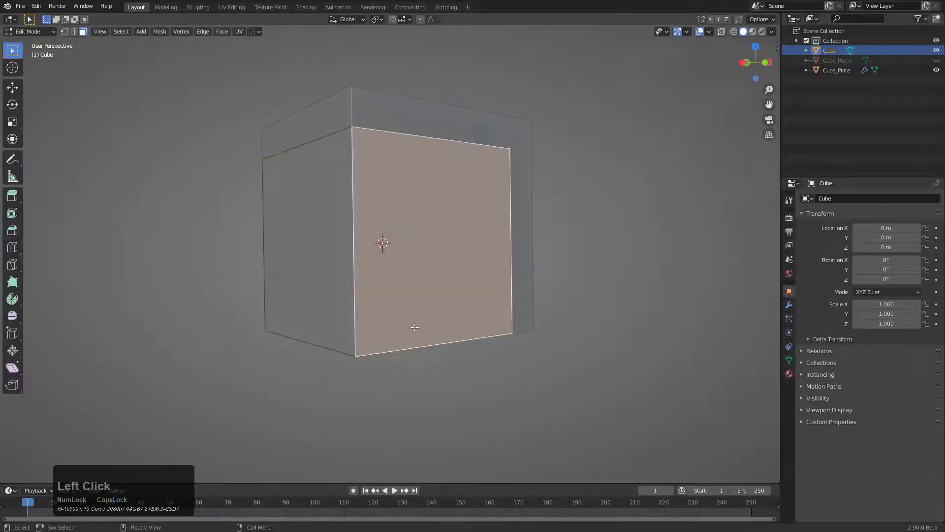
middle_click_drag(412, 327, 403, 296)
left_click(403, 296, "shift")
key("q")
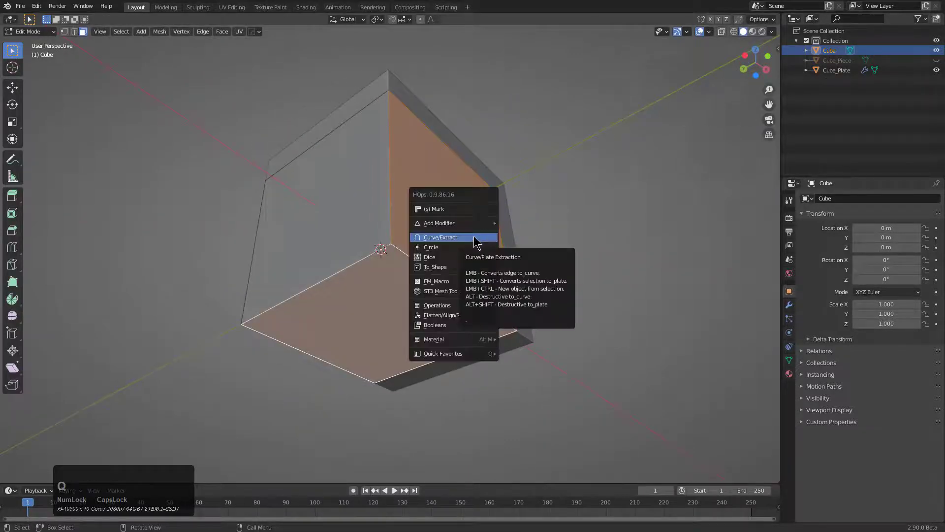
left_click(475, 238, "shift")
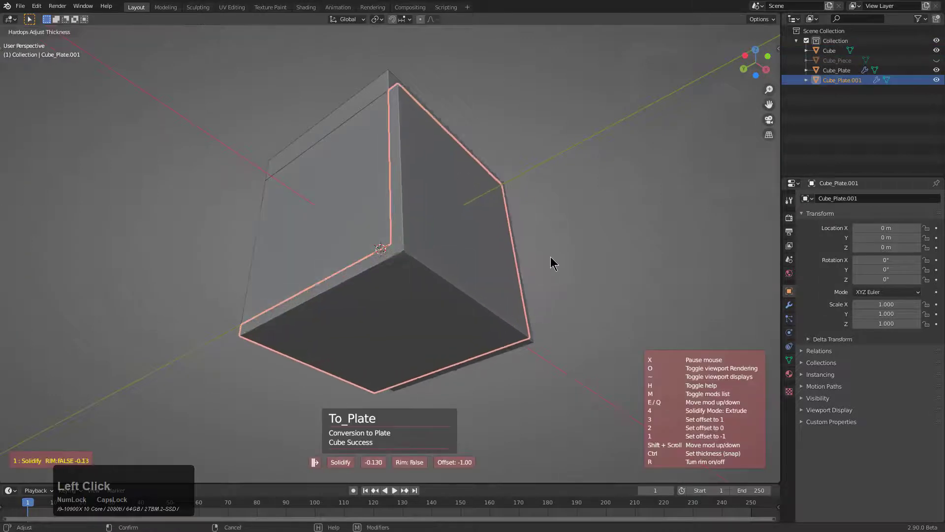
right_click(545, 298)
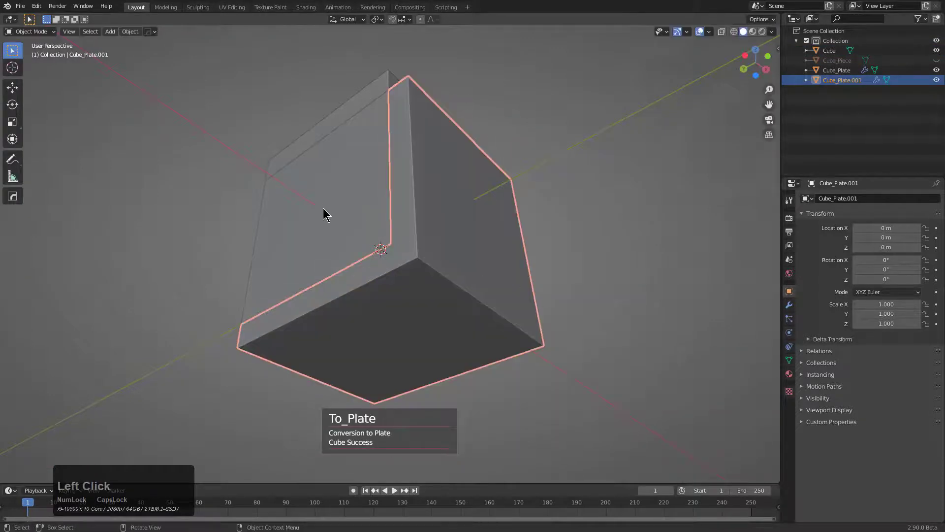
Thicken the cube's two remaining side faces with a HOps Solidify modifier and deselect everything
left_click(324, 209)
middle_click_drag(436, 242, 440, 315)
key("Tab")
left_click(356, 281)
key("Tab")
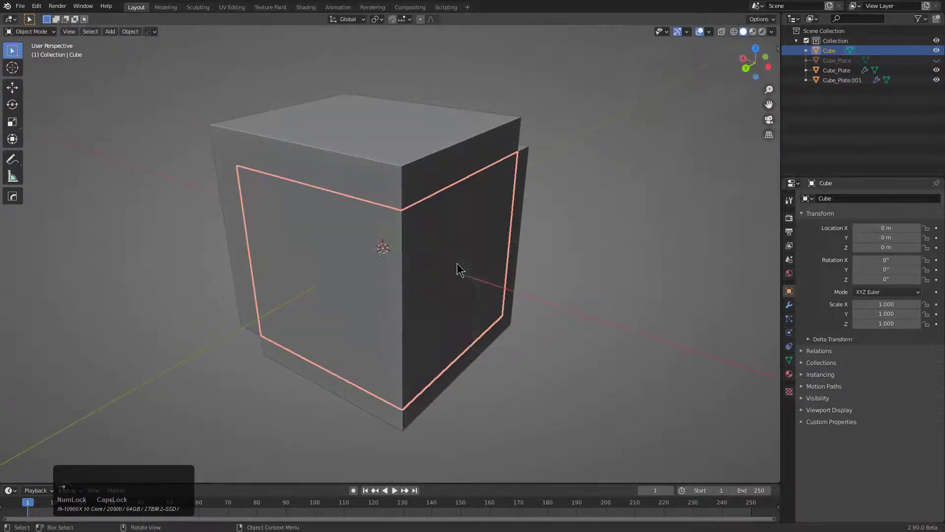
key("q")
mouse_move(445, 323)
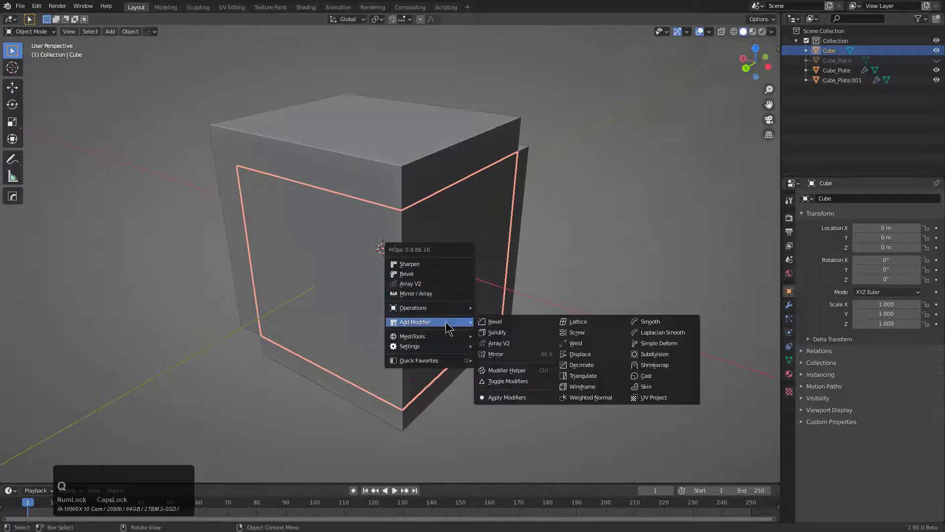
left_click(507, 333)
left_click(657, 354)
middle_click_drag(458, 241, 403, 266)
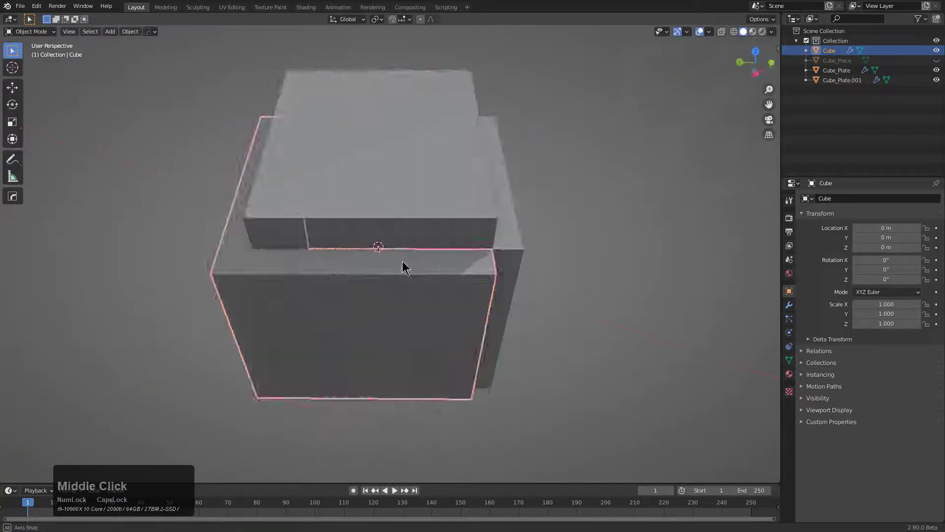
key("alt+a")
middle_click_drag(473, 280, 382, 296)
middle_click_drag(458, 216, 422, 217)
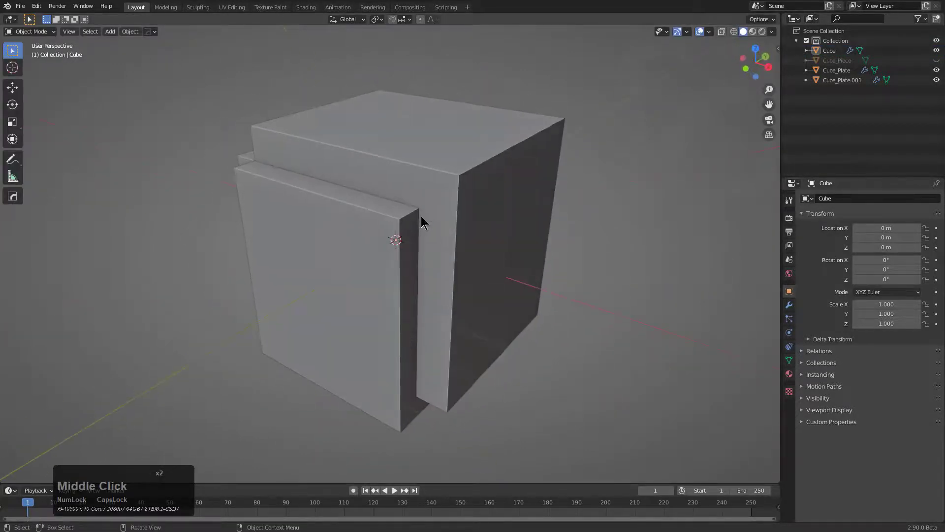
Try to convert the plate forming the cube's top and side to a curve using the convert-to-curve option of HOps Smart Apply
key("q")
left_click(458, 213)
left_click(458, 212)
key("q")
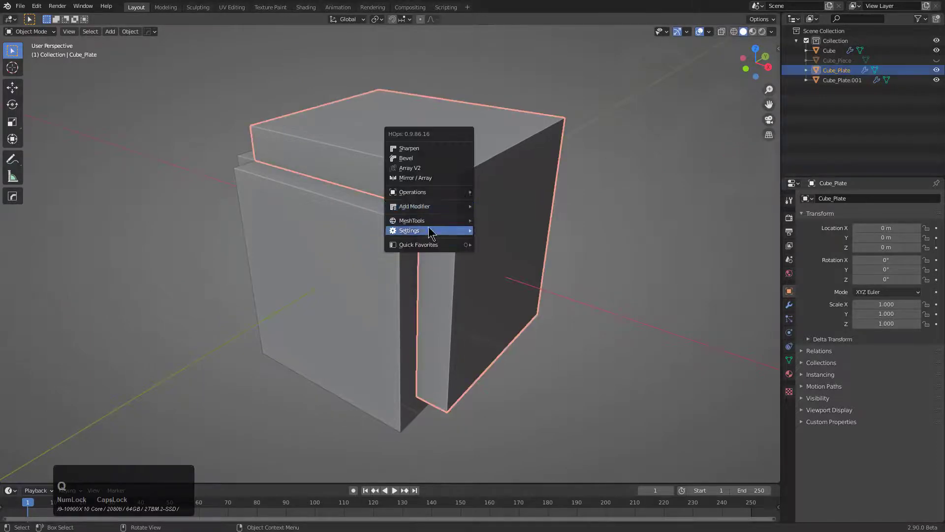
mouse_move(453, 194)
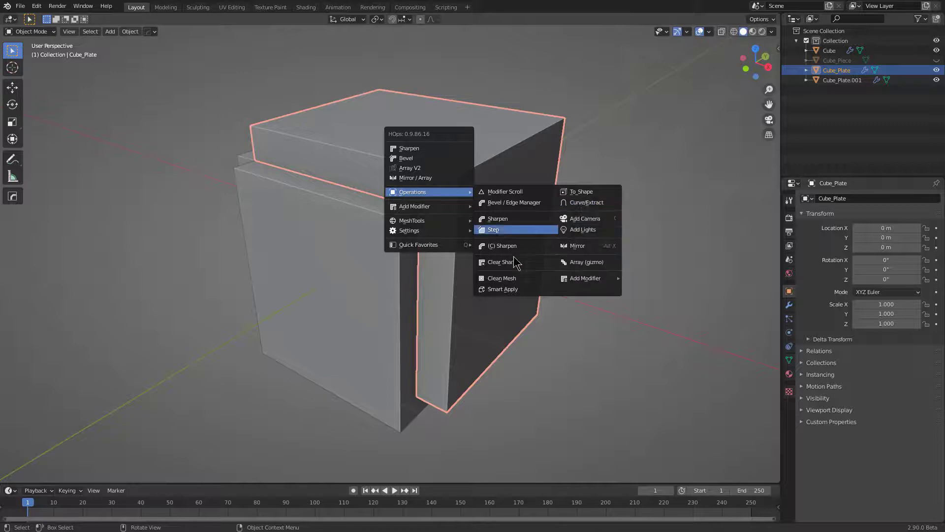
left_click(512, 292, "ctrl")
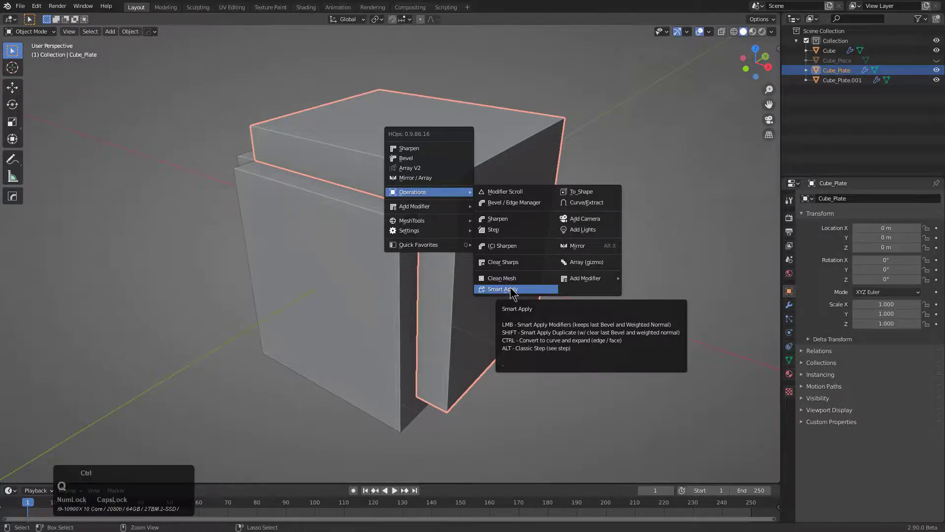
middle_click_drag(500, 250, 433, 264)
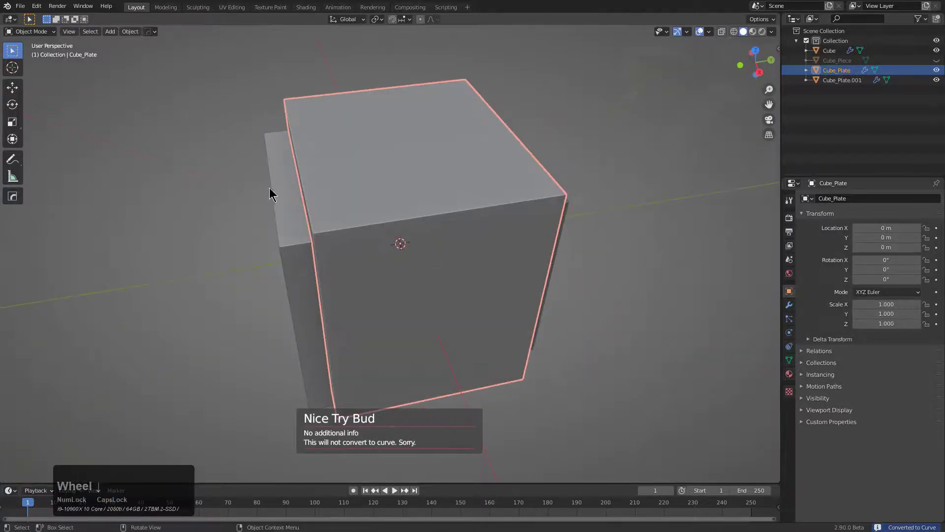
middle_click_drag(530, 212, 306, 272)
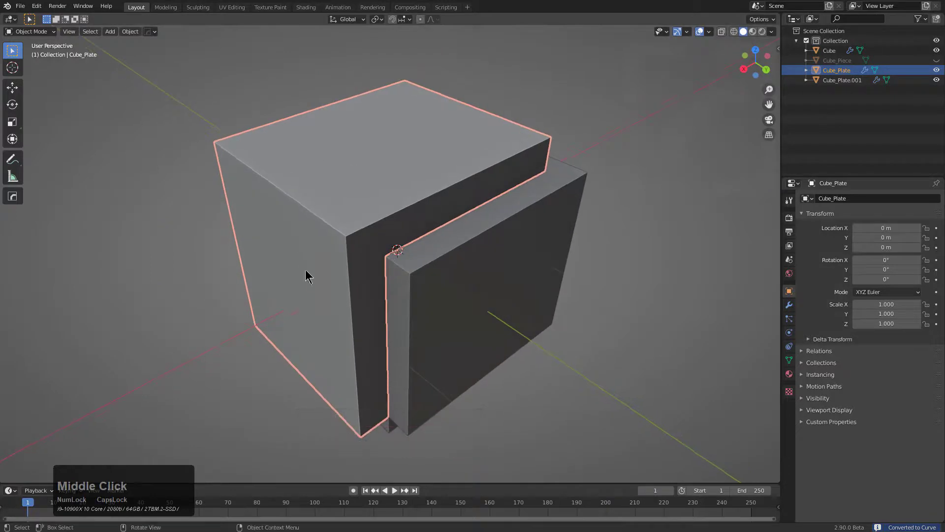
middle_click_drag(306, 227, 323, 190)
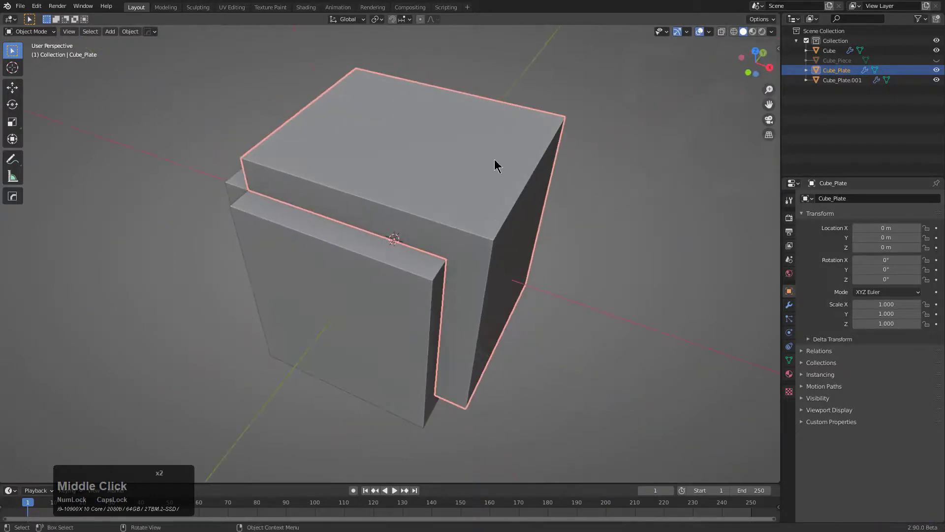
middle_click_drag(462, 211, 441, 209)
Hide the cube and both of its plates, and add a mesh plane at the origin
key("a")
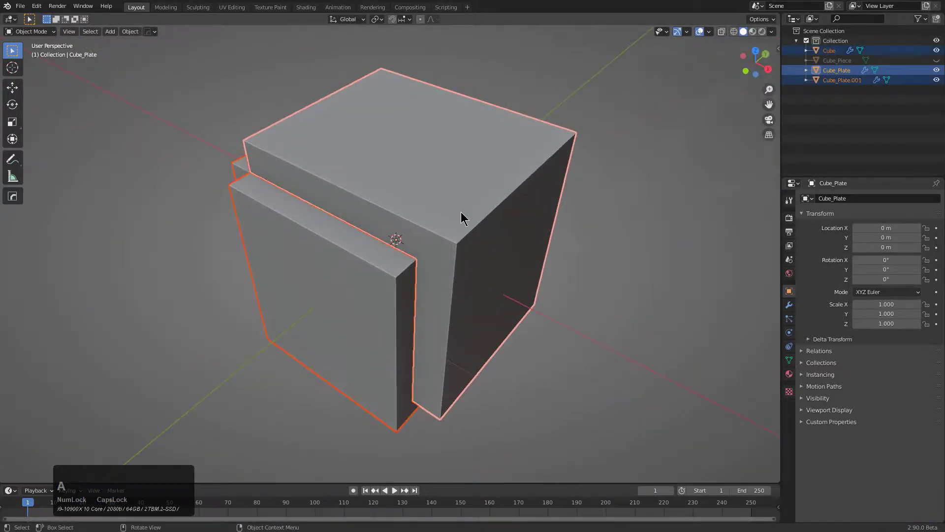
key("Delete")
key("shift+a")
left_click(557, 211)
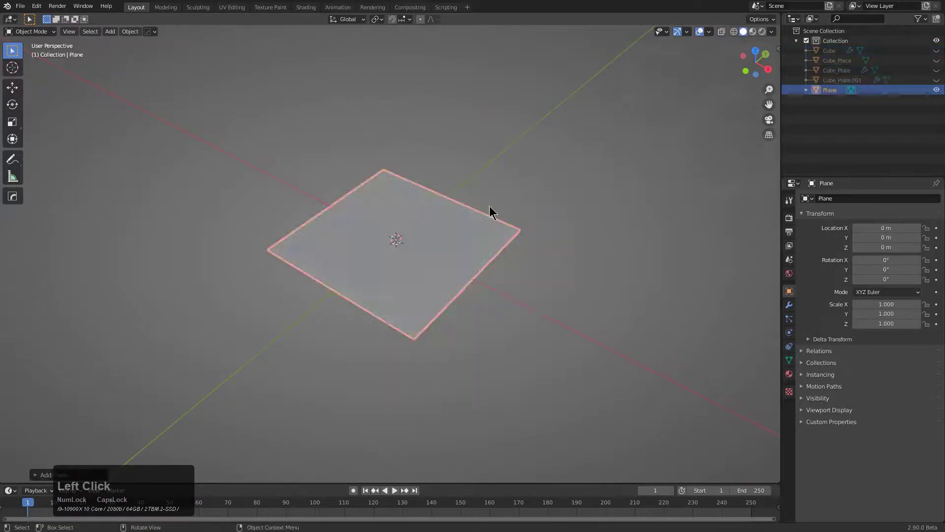
Stretch the plane into a long rectangle by moving one of its edges outward along the X axis in Edit Mode
key("Tab")
key("2")
left_click(363, 190)
key("g")
key("y")
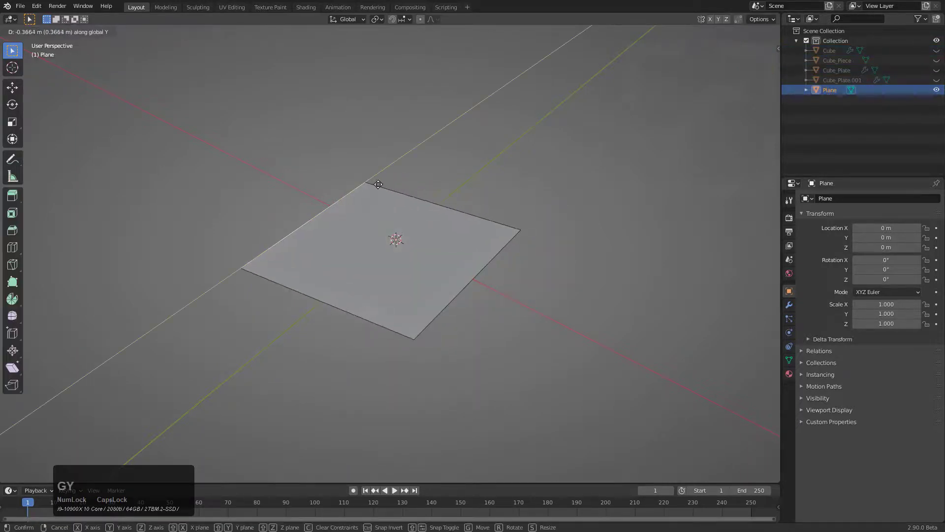
key("x")
left_click(248, 183)
Move one corner vertex of the stretched edge inward along X to slant that end, and return to Object Mode
key("1")
left_click(132, 164)
key("g")
key("x")
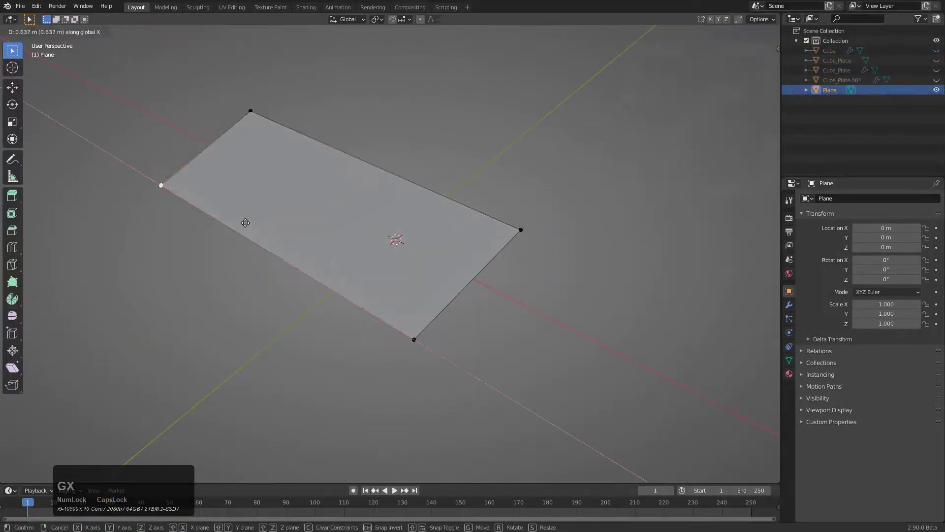
left_click(269, 231)
key("Tab")
Round the plane's corners with a HOps 2D bevel of 9 segments and a width of about 0.375
key("q")
left_click(389, 204)
scroll(210, 181, "up", 5)
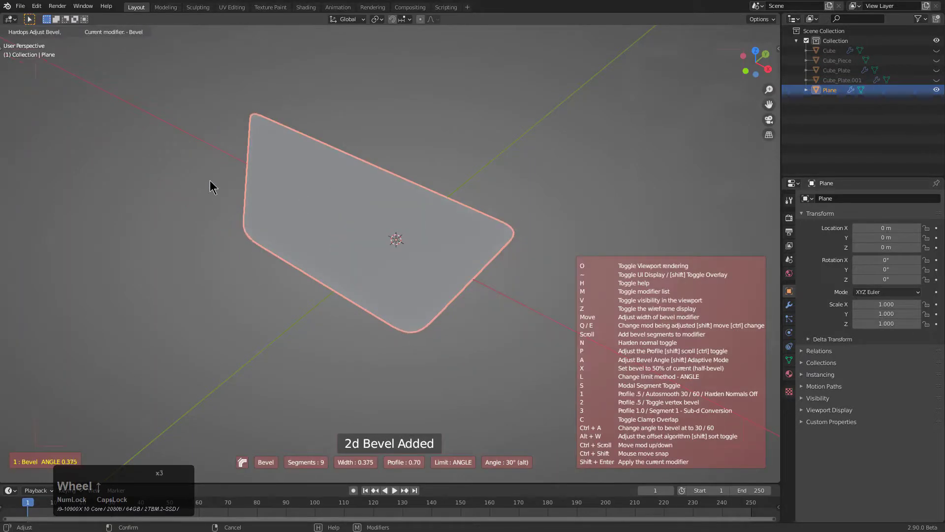
left_click(191, 182)
Turn the rounded plane's outline into a curve tube with HOps Curve/Extract, using a width of about 0.22
key("q")
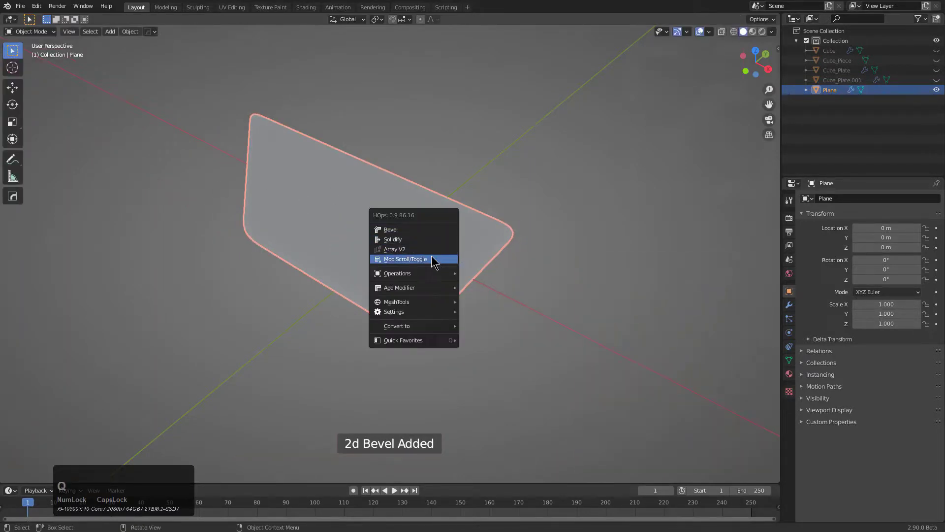
mouse_move(434, 274)
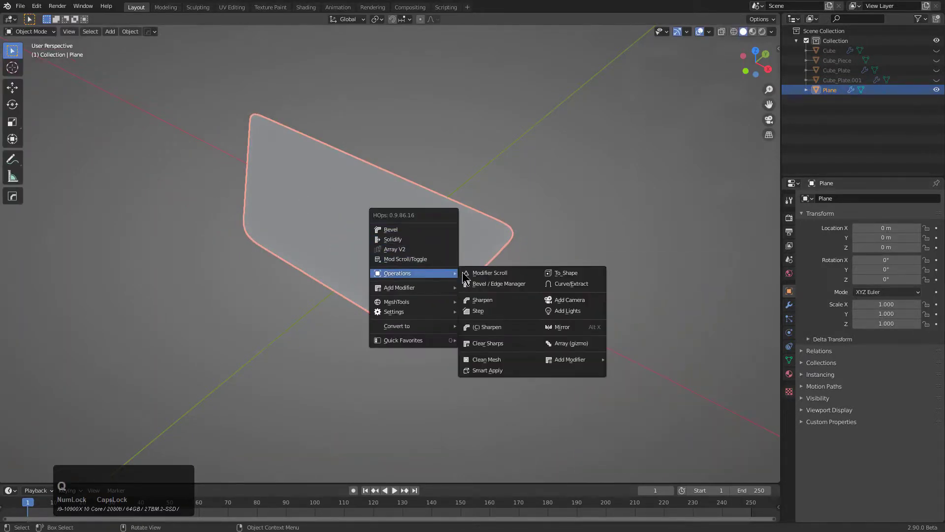
left_click(567, 284)
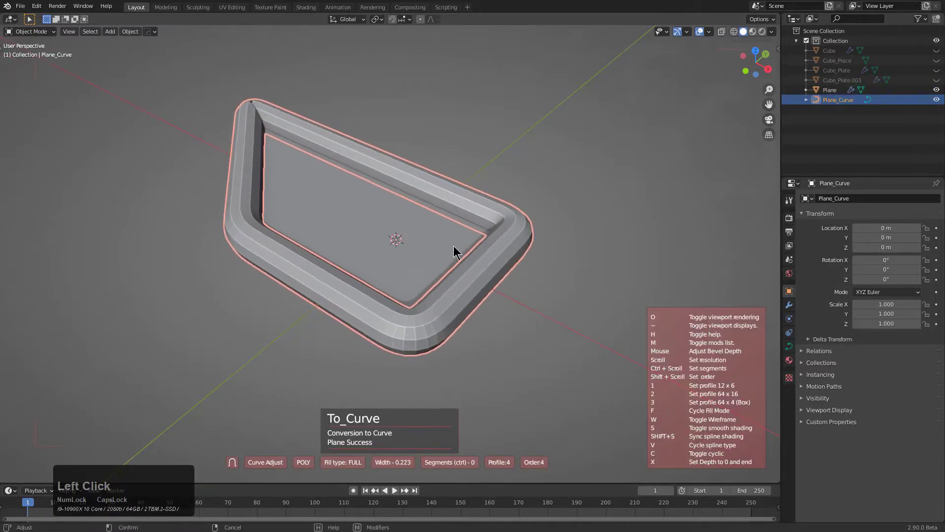
left_click(509, 238)
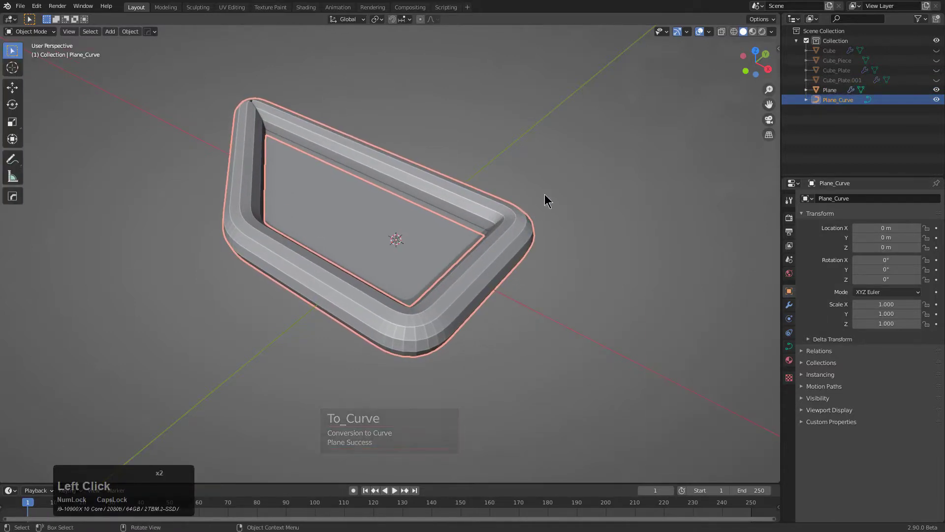